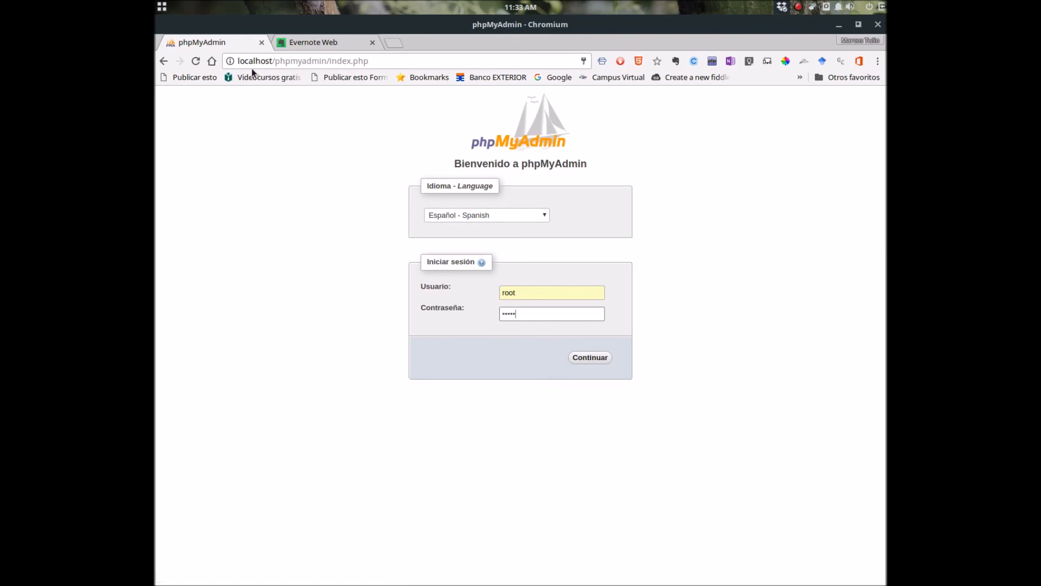
Load localhost/phpmyadmin and log in using the browser's saved root login.
triple_click(307, 63)
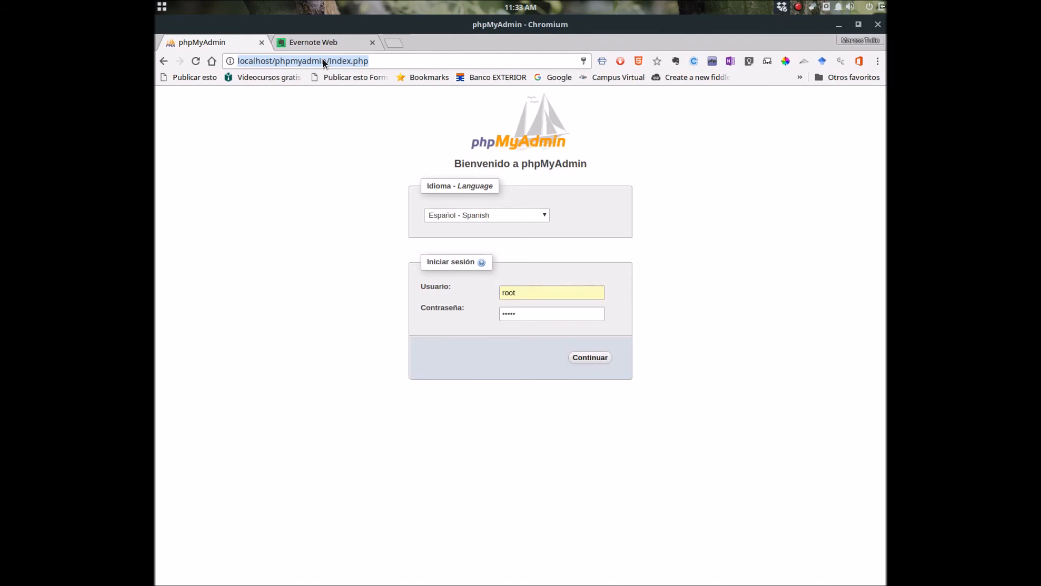
type("local")
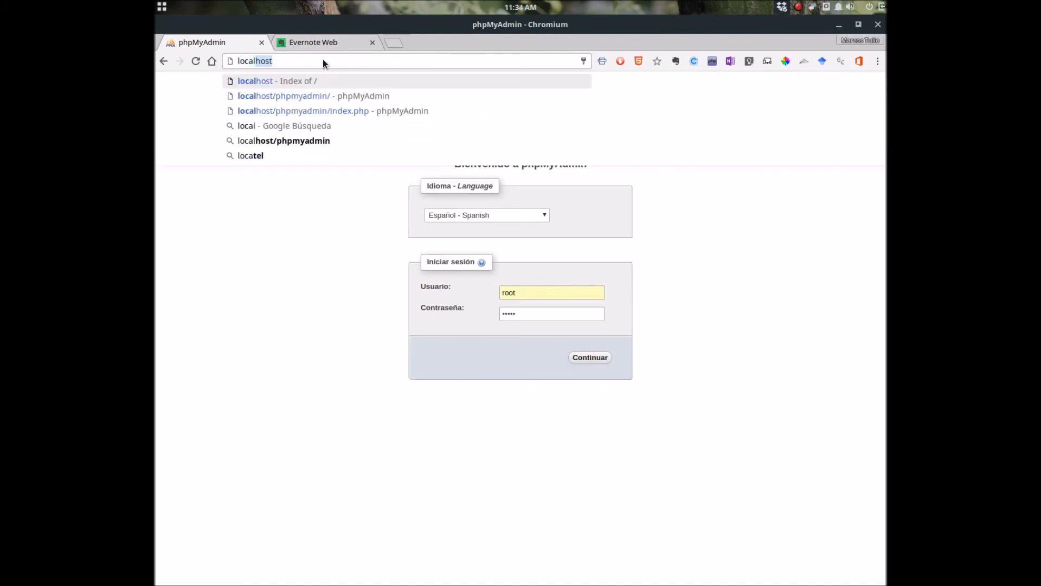
type("host")
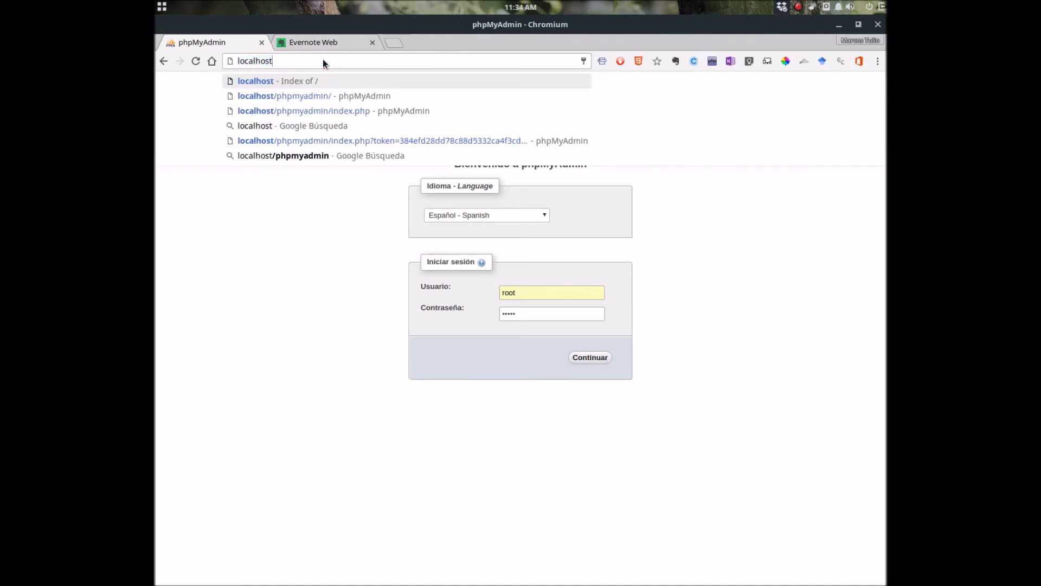
type("/")
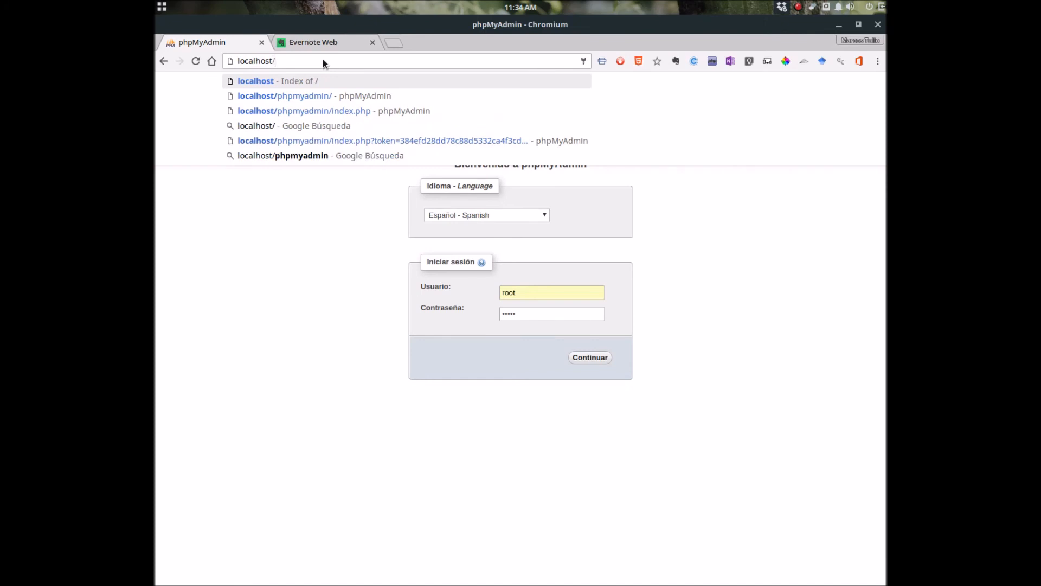
type("phpmya")
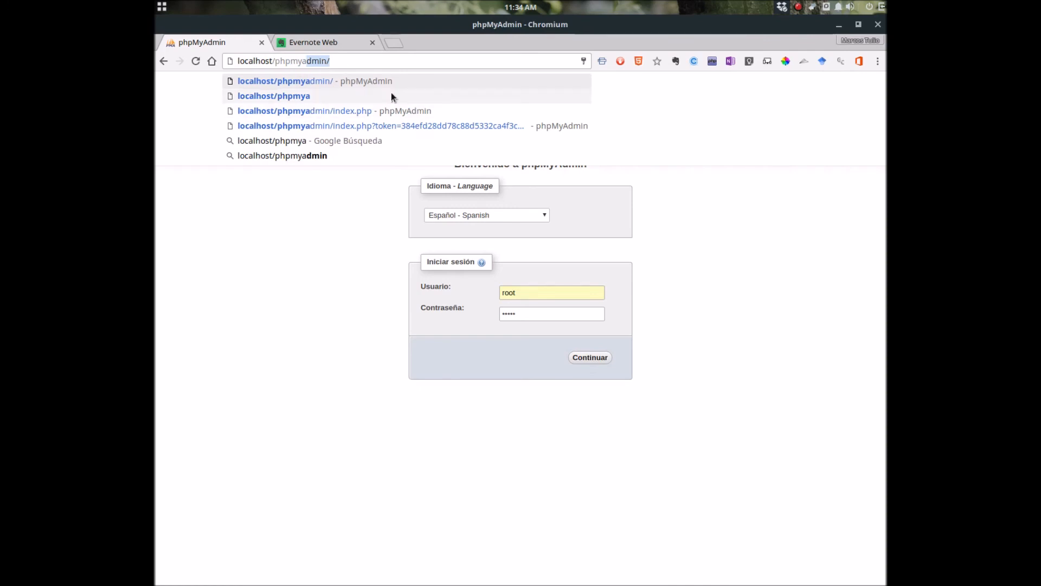
key("Return")
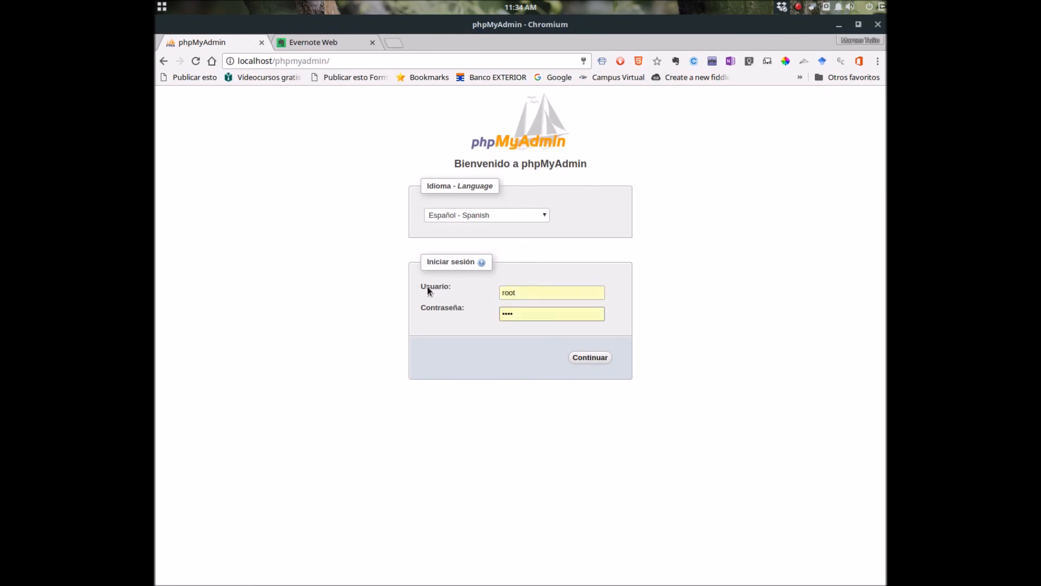
left_click(526, 292)
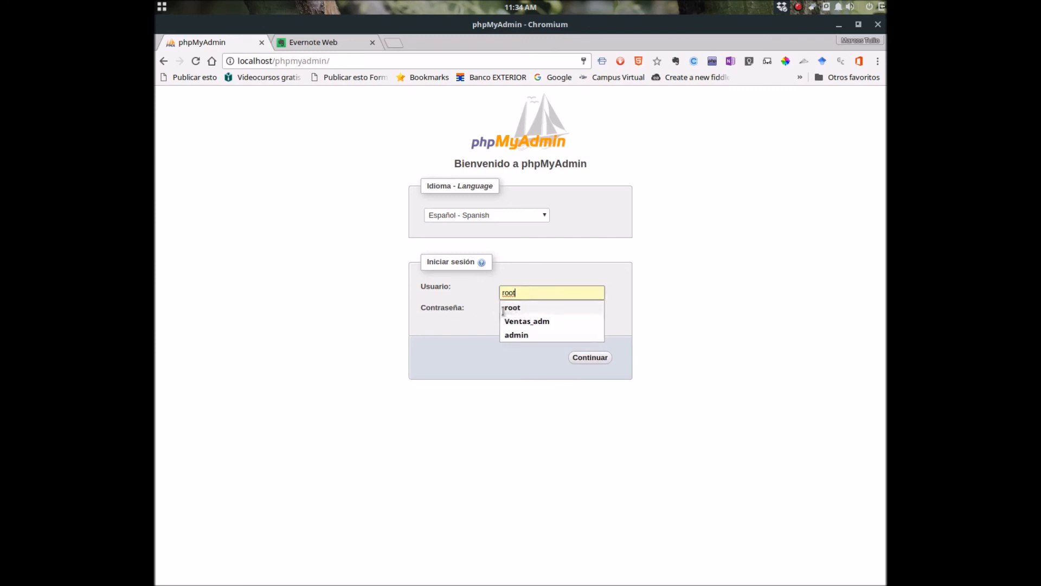
left_click(509, 307)
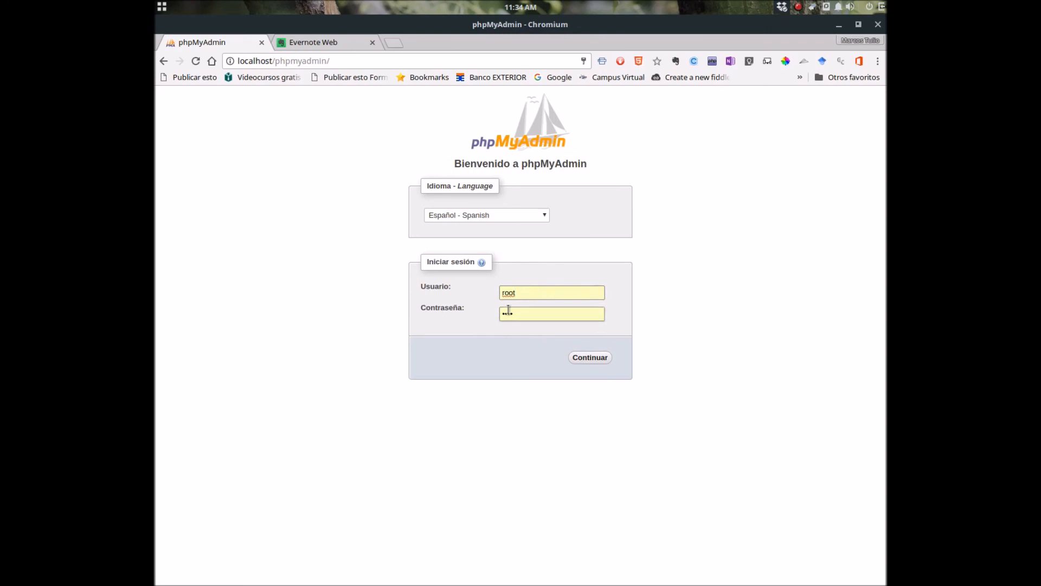
left_click(585, 357)
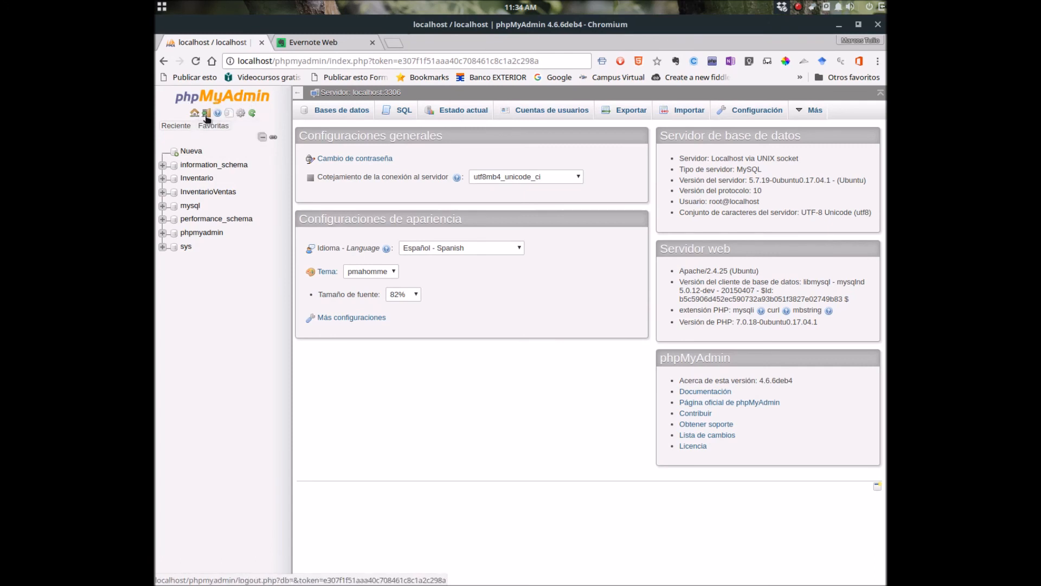
Check the Favoritas and Reciente table lists in the navigation panel, then close the recent list.
left_click(214, 127)
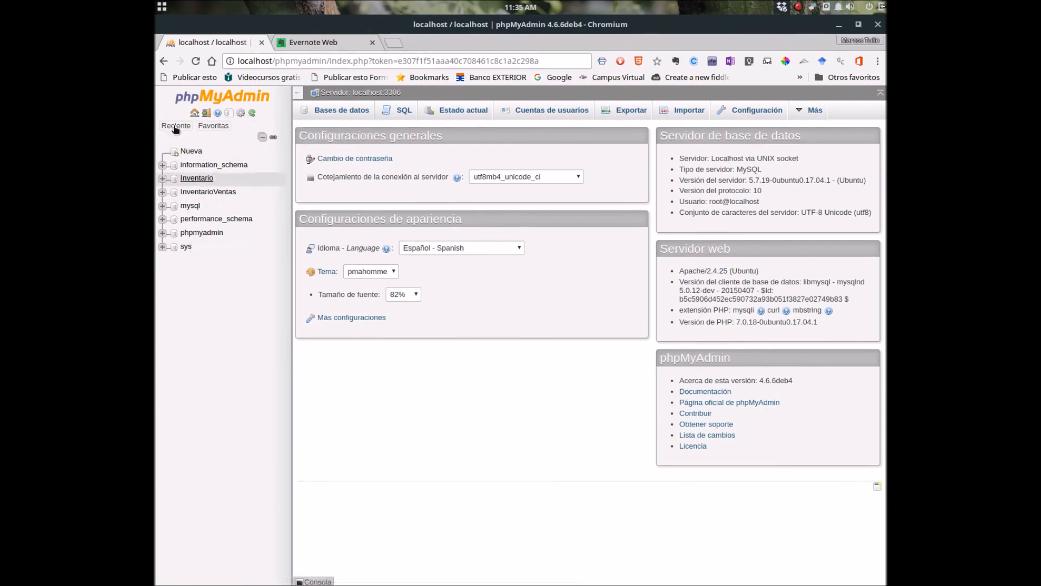
left_click(202, 126)
left_click(202, 130)
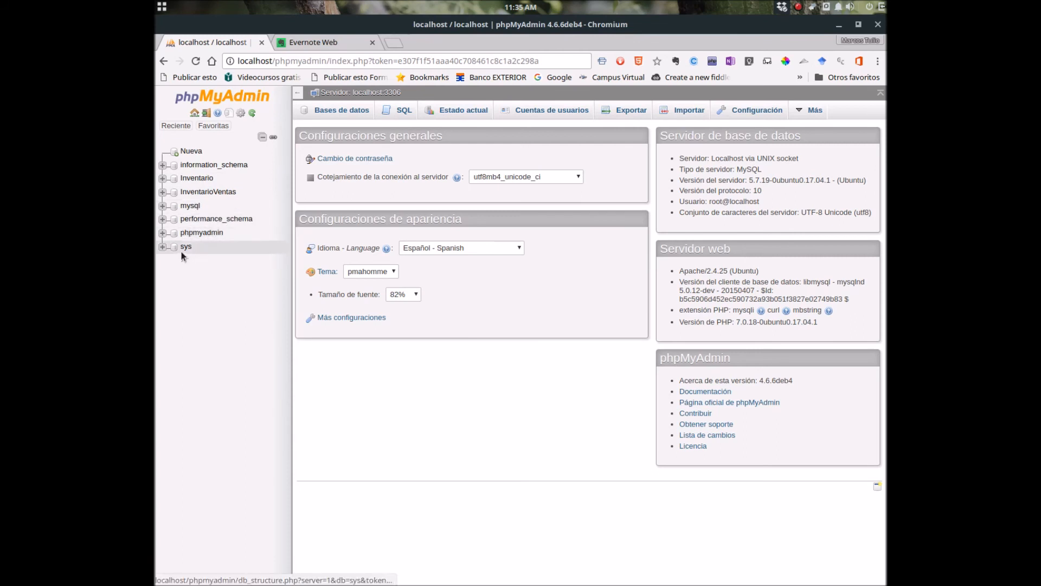
Open the InventarioVentas database and browse the empty DetalleVenta table.
left_click(201, 198)
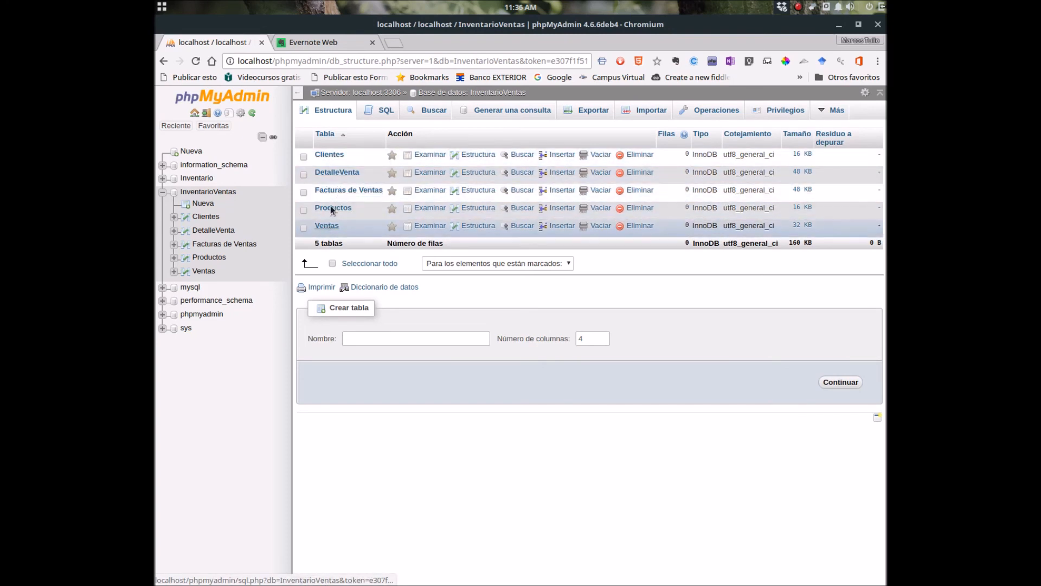
left_click(334, 174)
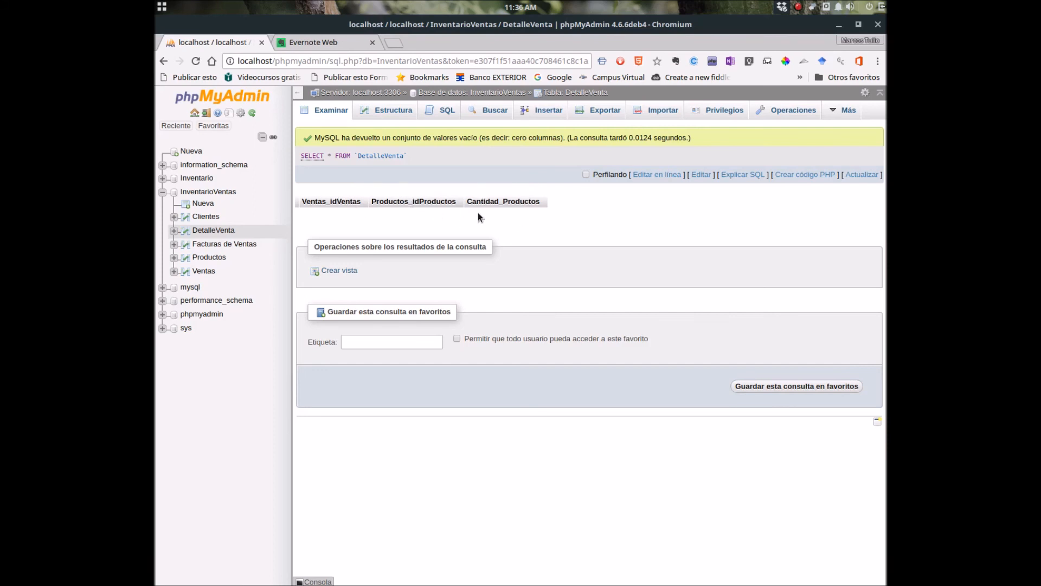
View DetalleVenta's column structure, then open its SQL query page.
left_click(395, 112)
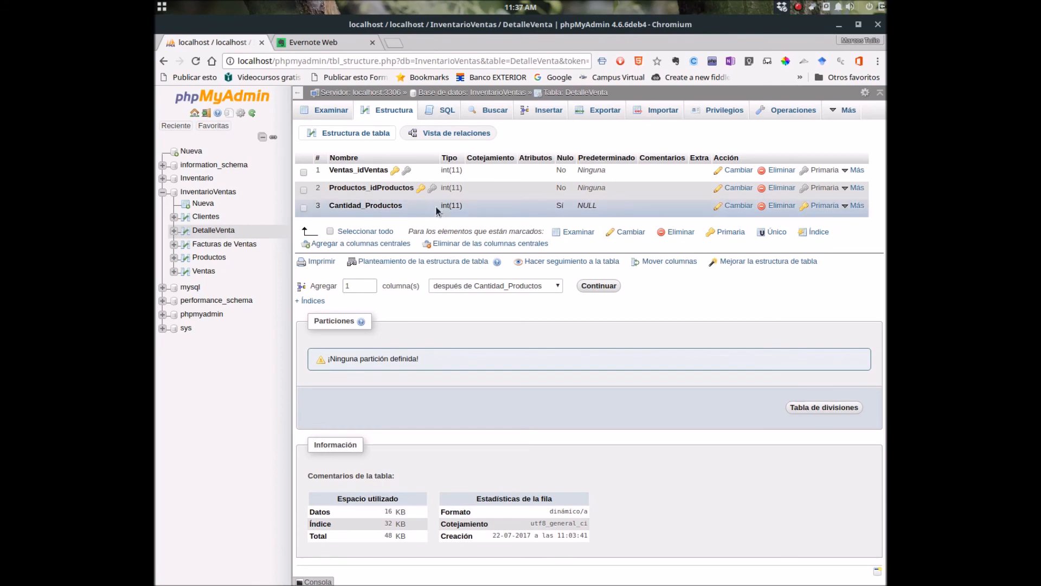
left_click(435, 112)
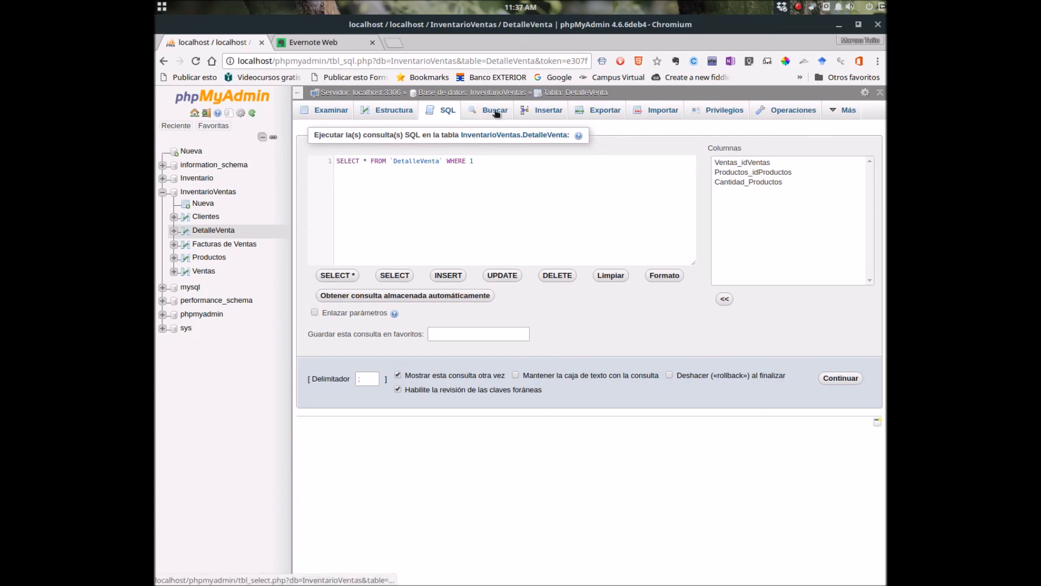
Look at DetalleVenta's Buscar form, then return to the InventarioVentas table list.
left_click(496, 112)
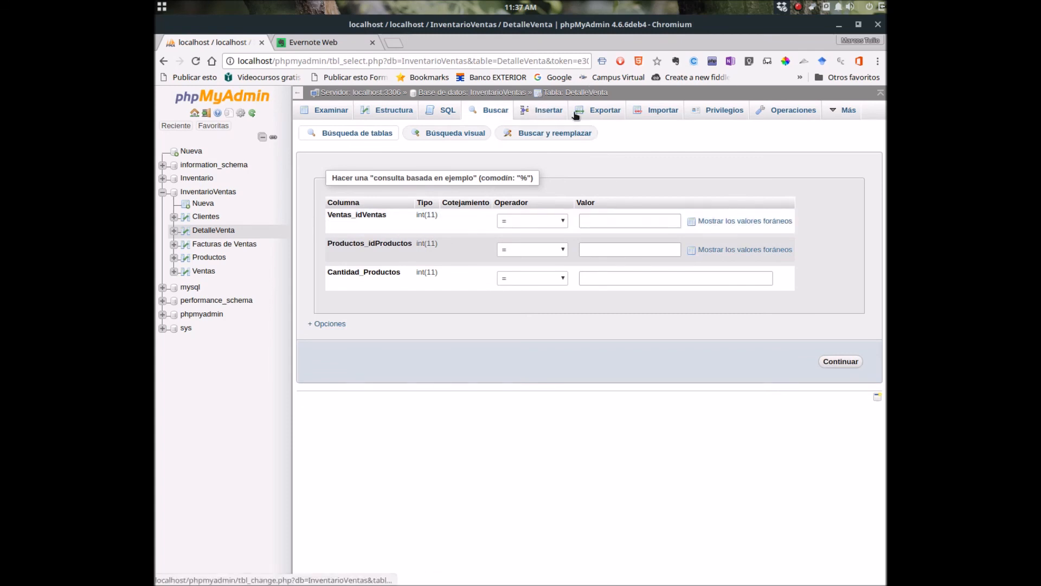
mouse_move(835, 110)
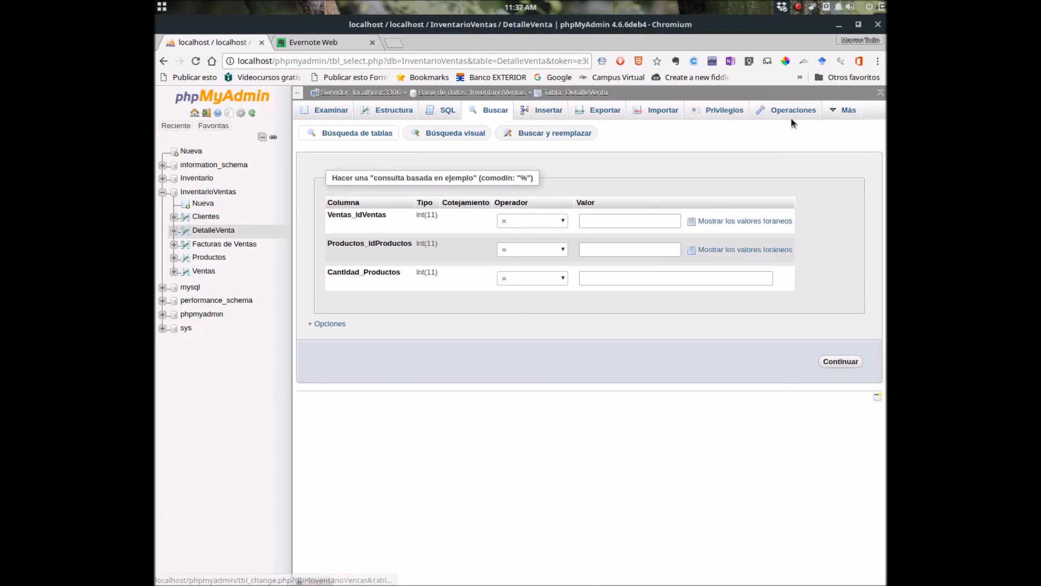
left_click(187, 192)
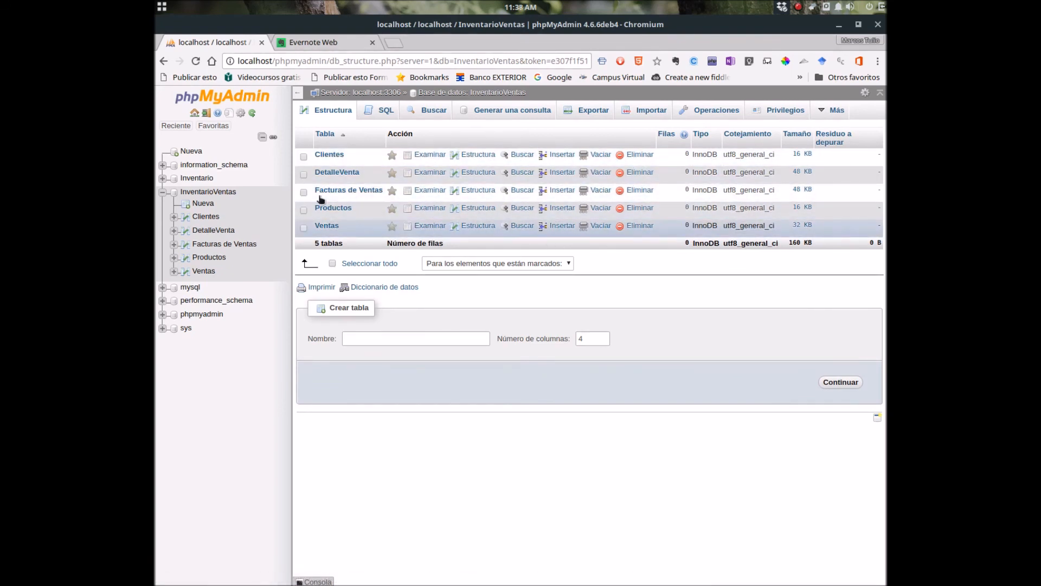
Collapse InventarioVentas, go to the server home page and open Cuentas de usuarios.
left_click(161, 192)
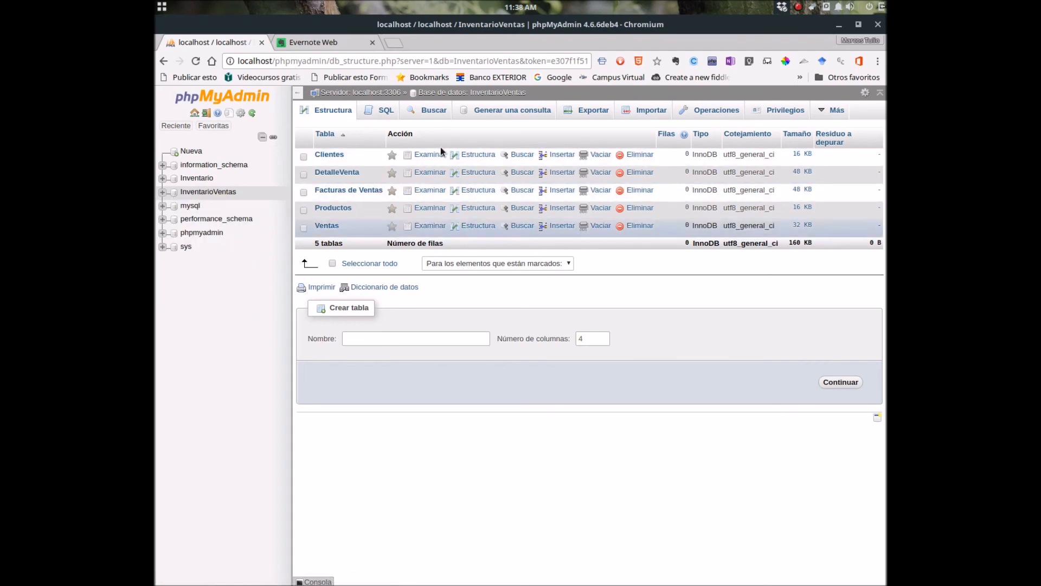
left_click(194, 113)
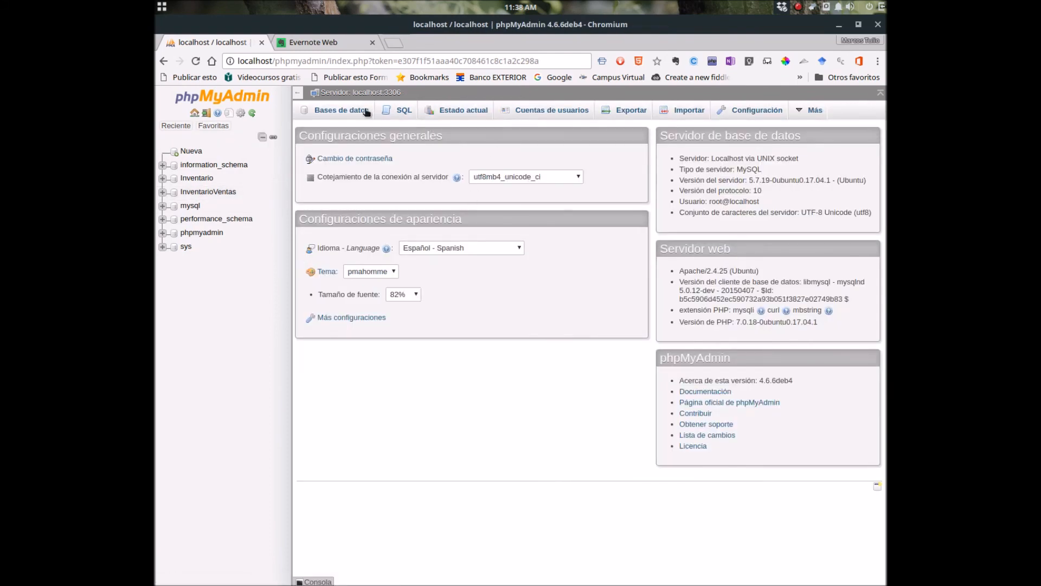
left_click(566, 111)
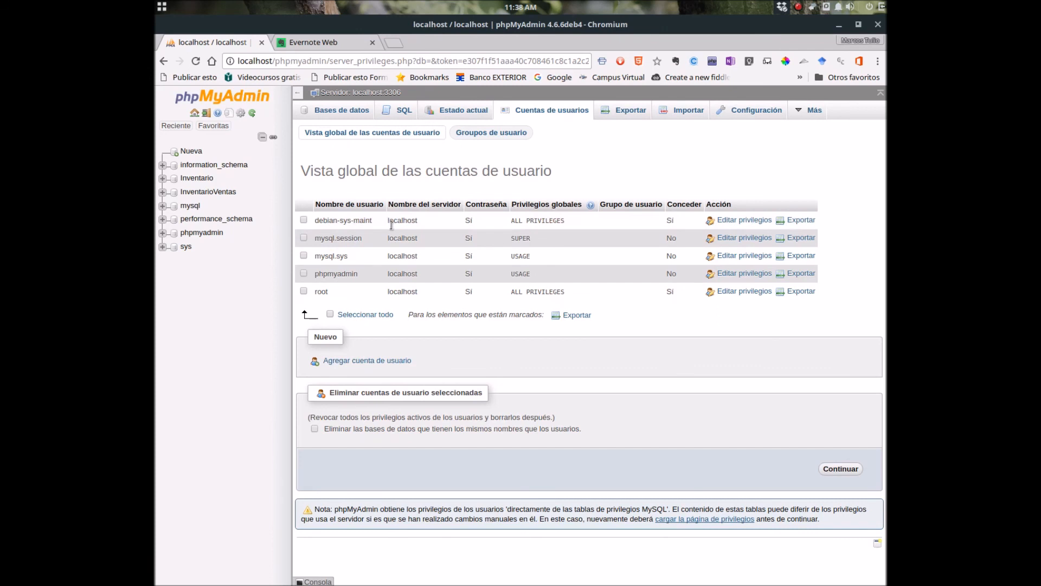
Start a new user account and enter the username ventas_adm in lowercase.
left_click(368, 362)
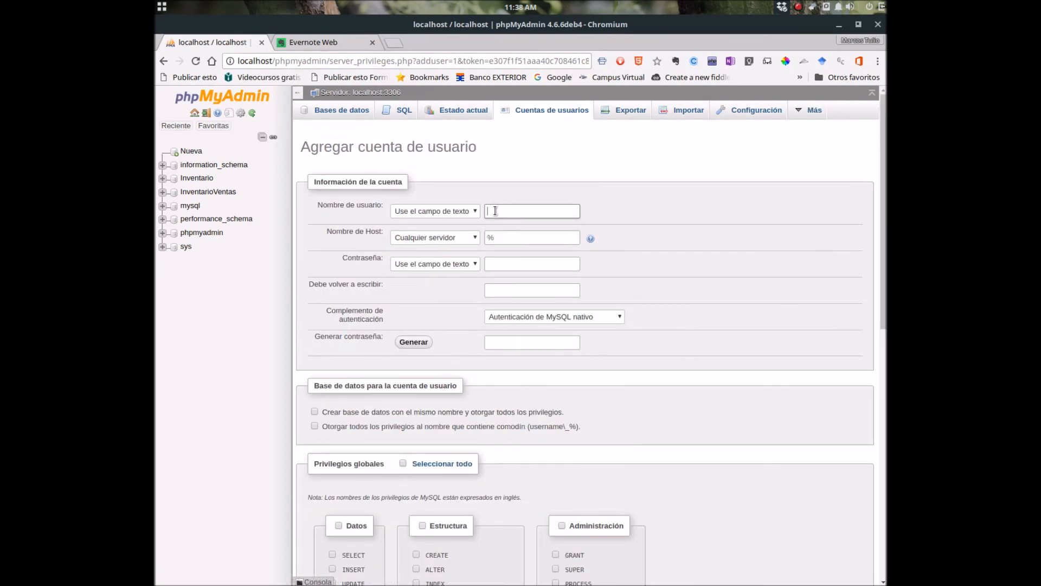
type("VENTAS_ADM")
double_click(519, 210)
left_click(519, 210)
left_click_drag(553, 211, 450, 211)
key("BackSpace")
type("ventas_adm")
left_click(521, 216)
Enter the new account's password and its confirmation.
left_click(515, 264)
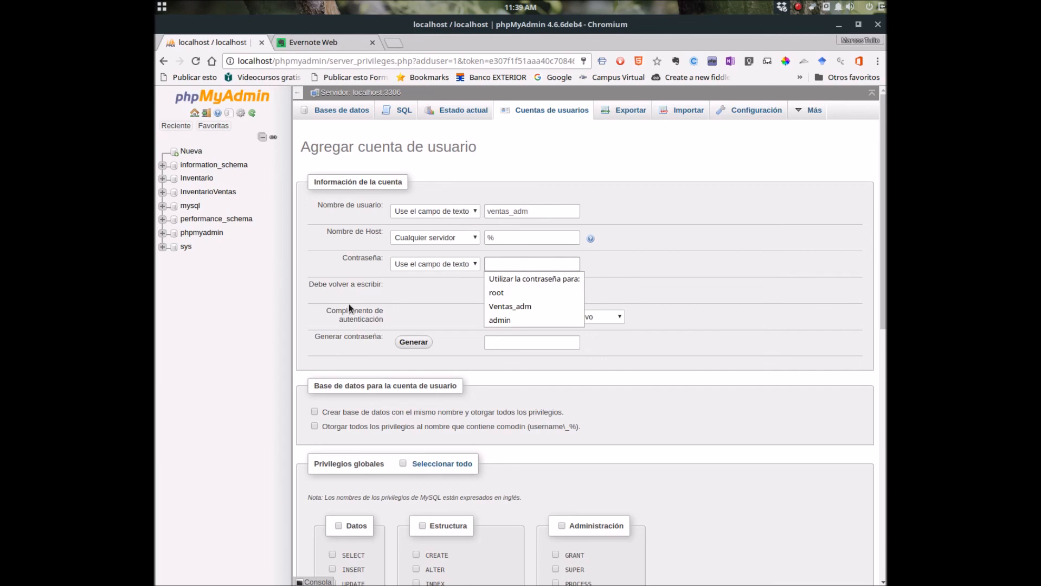
type("1")
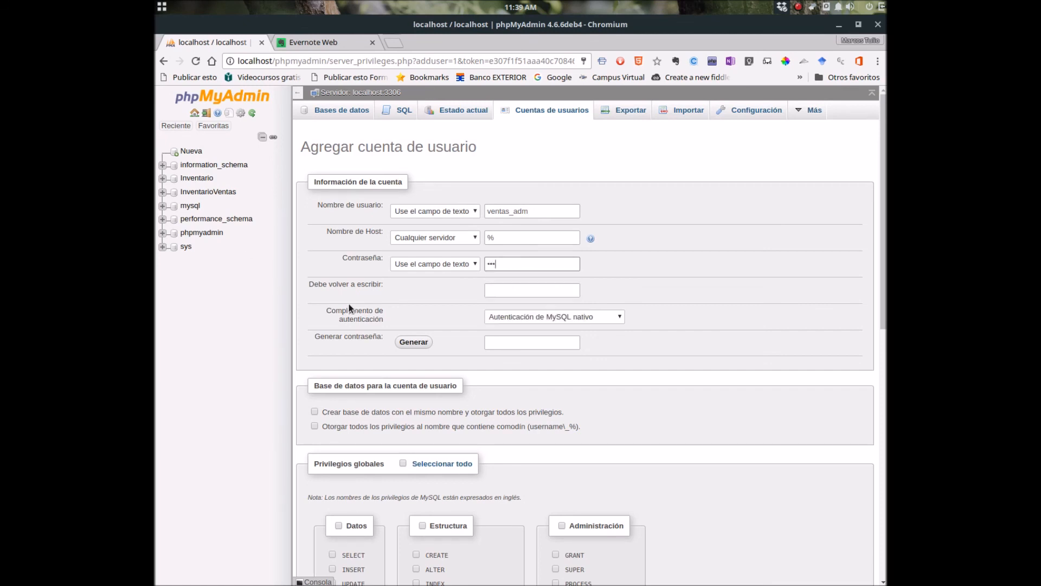
left_click(498, 290)
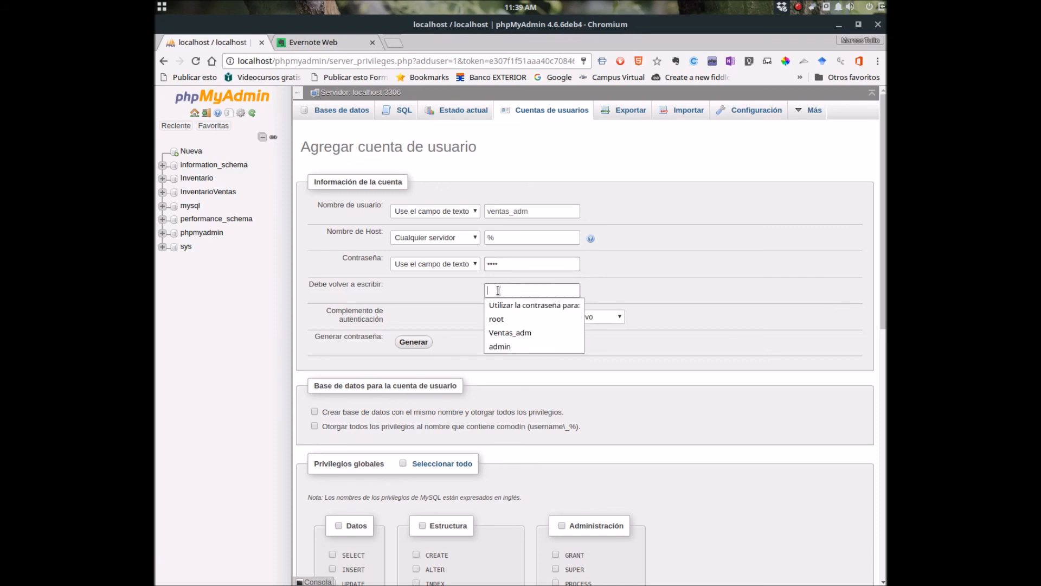
type("123")
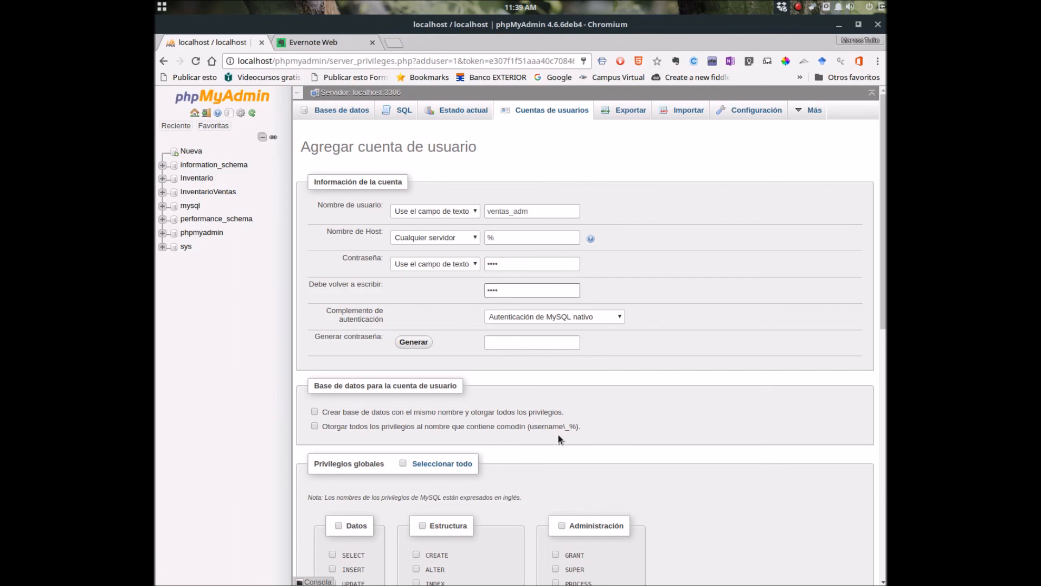
Enable a same-named database with all privileges and create the ventas_adm account.
scroll(558, 435, "down", 2)
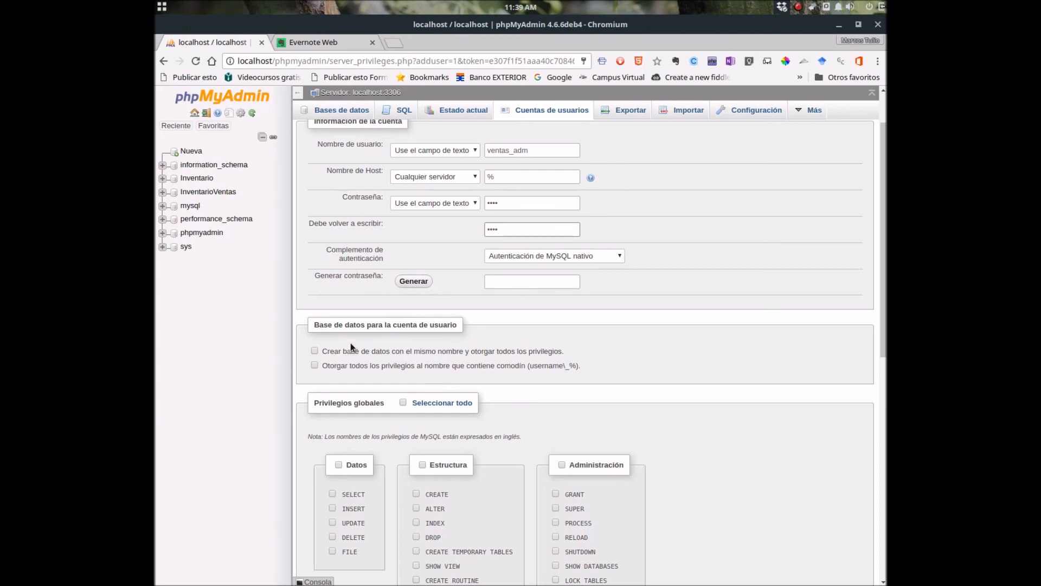
scroll(350, 343, "down", 3)
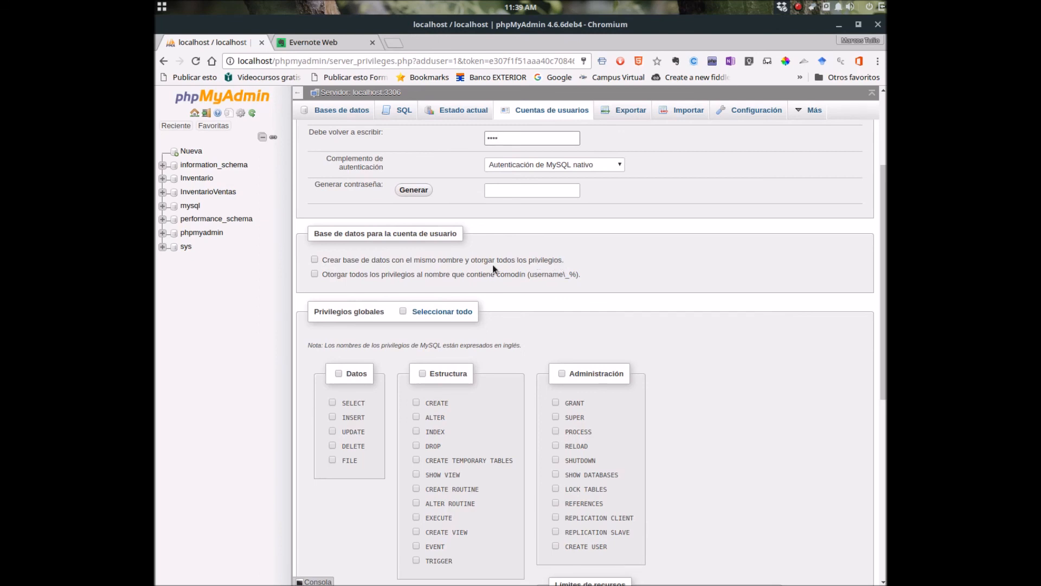
left_click(314, 260)
scroll(474, 279, "up", 5)
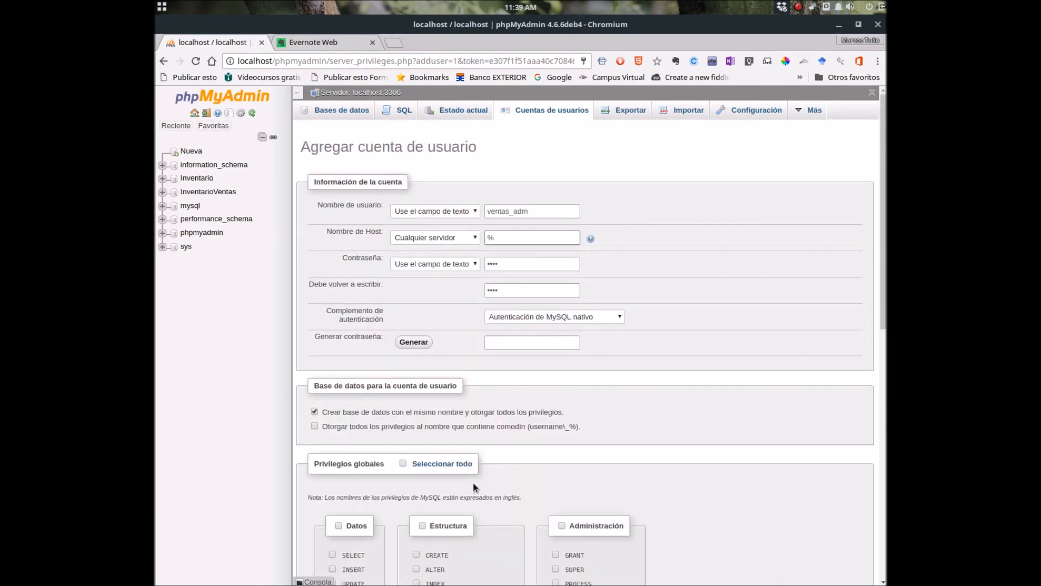
scroll(476, 413, "down", 1)
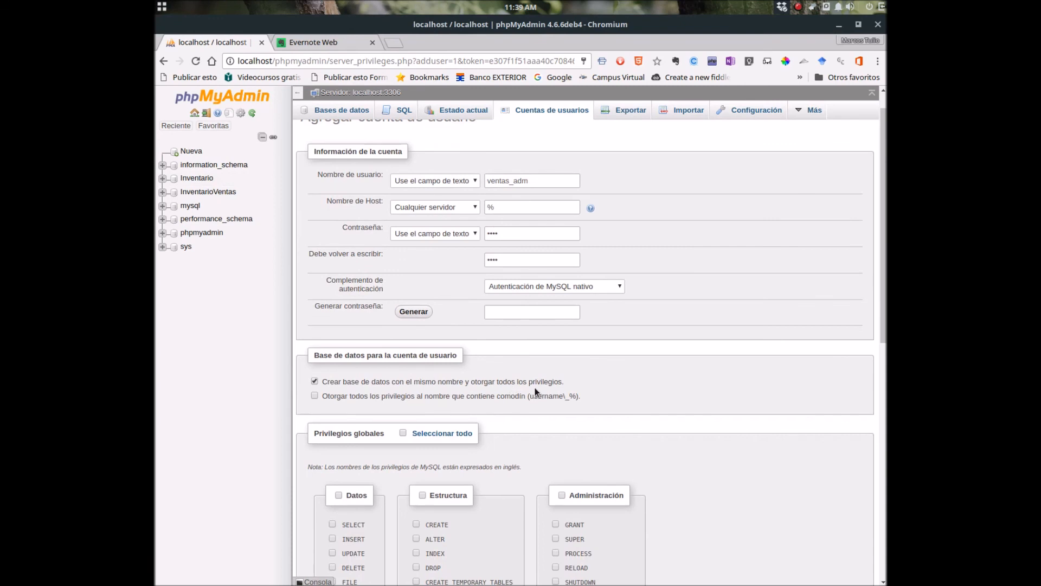
scroll(534, 389, "down", 6)
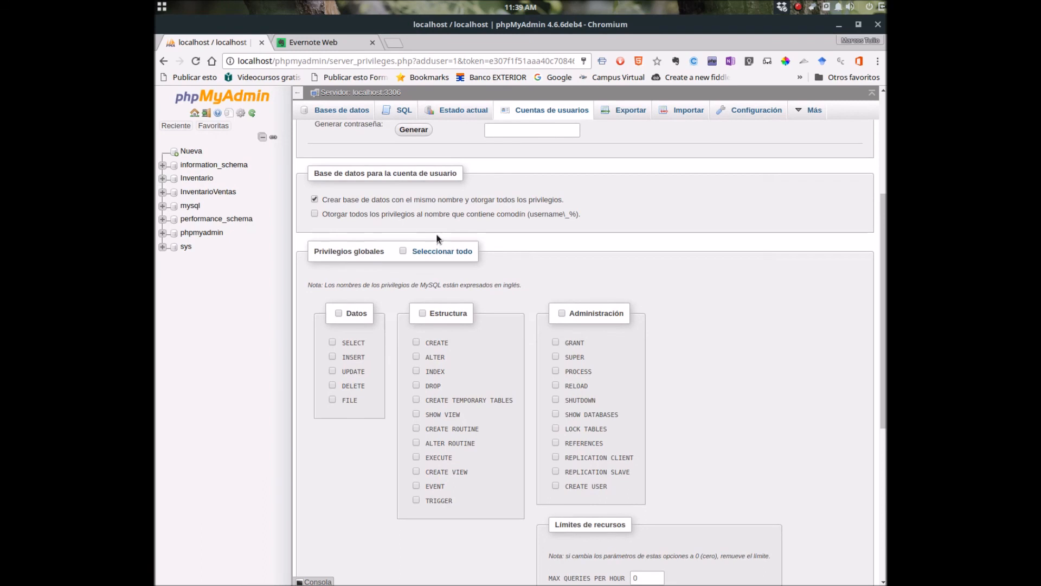
scroll(326, 274, "up", 1)
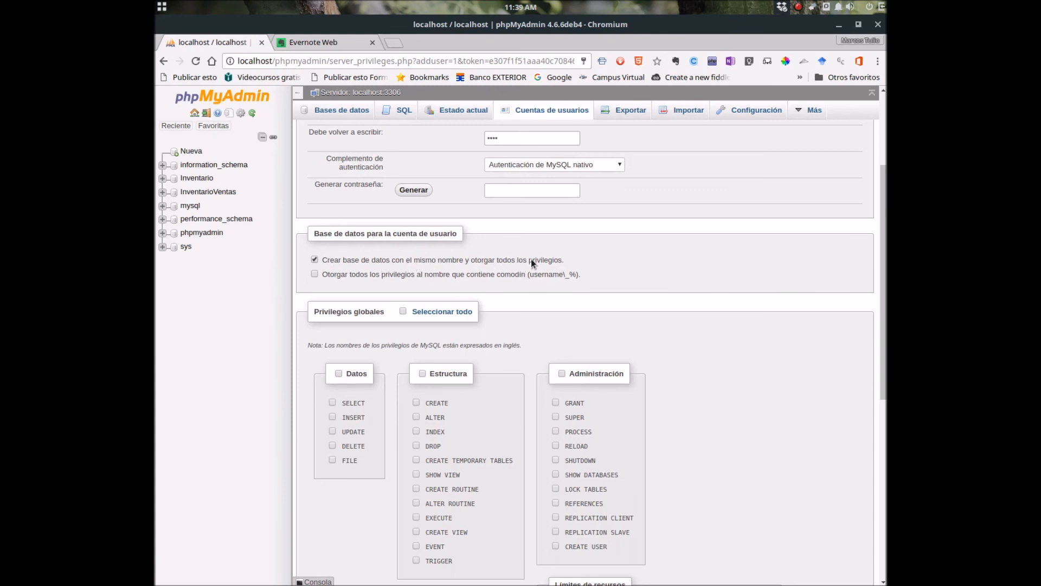
scroll(541, 259, "up", 3)
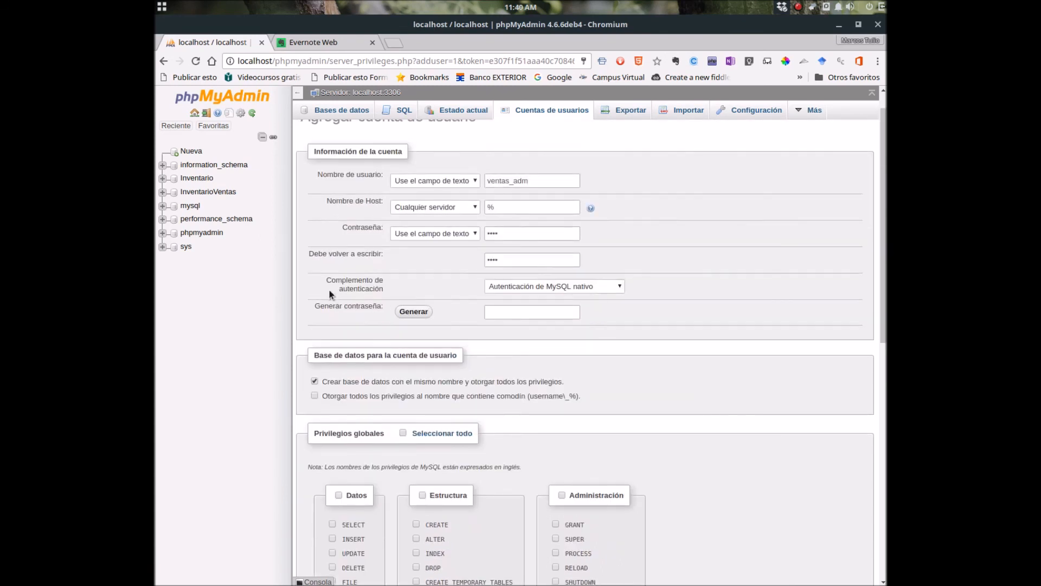
scroll(523, 401, "down", 6)
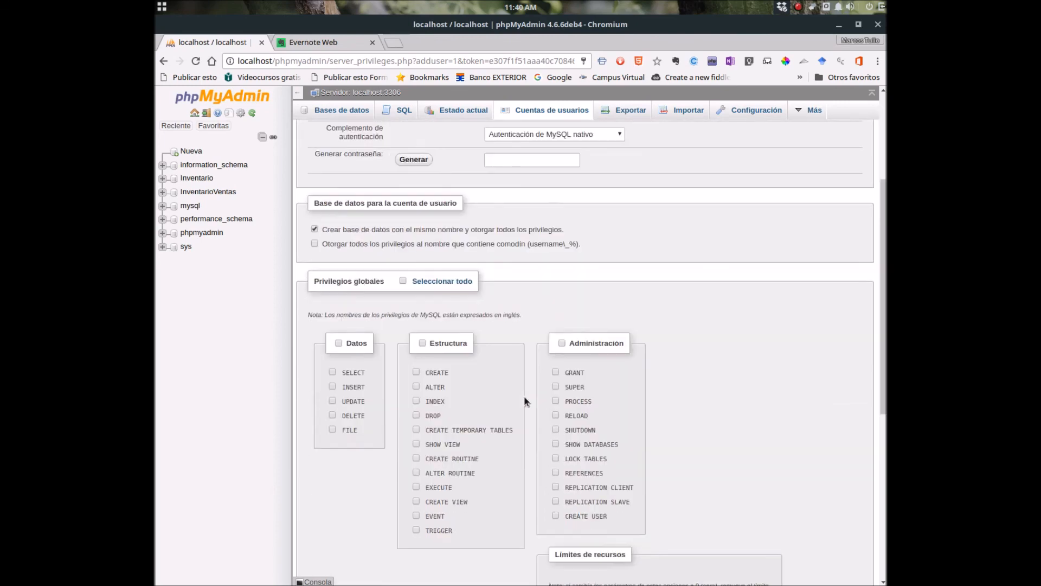
scroll(524, 397, "down", 4)
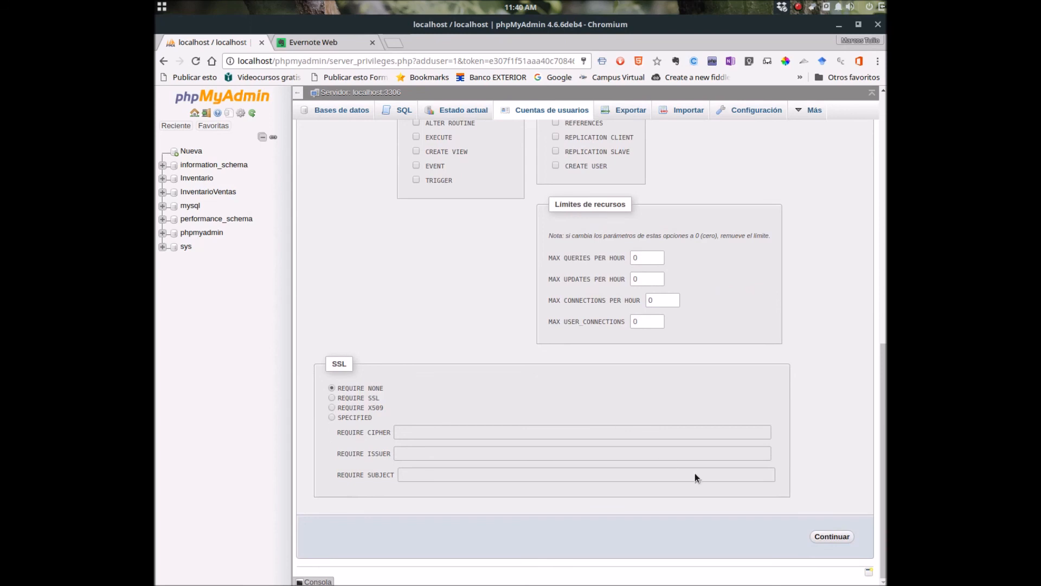
left_click(830, 536)
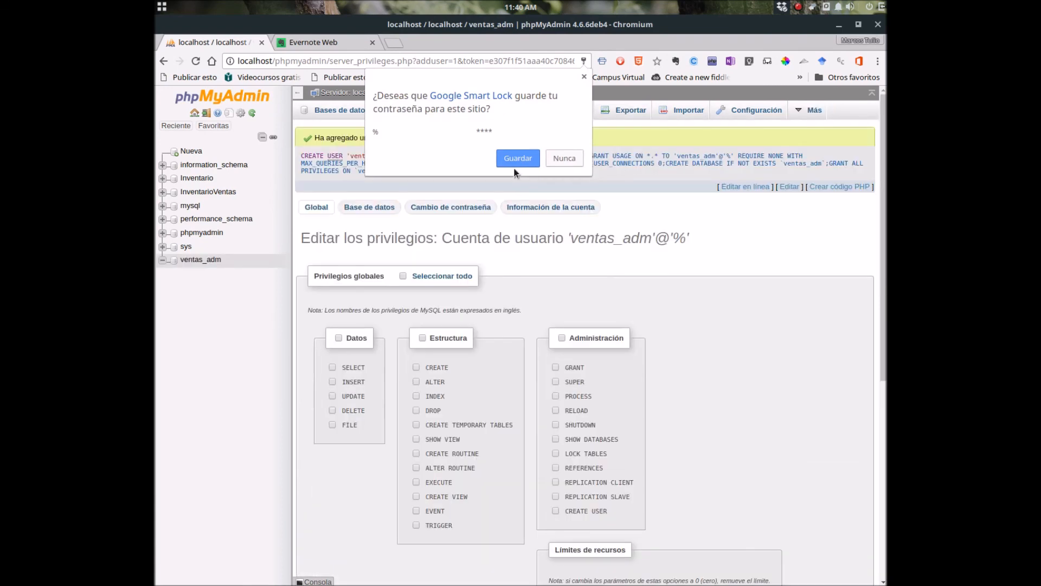
Let Chrome save the new password, then log out of the root session.
left_click(517, 161)
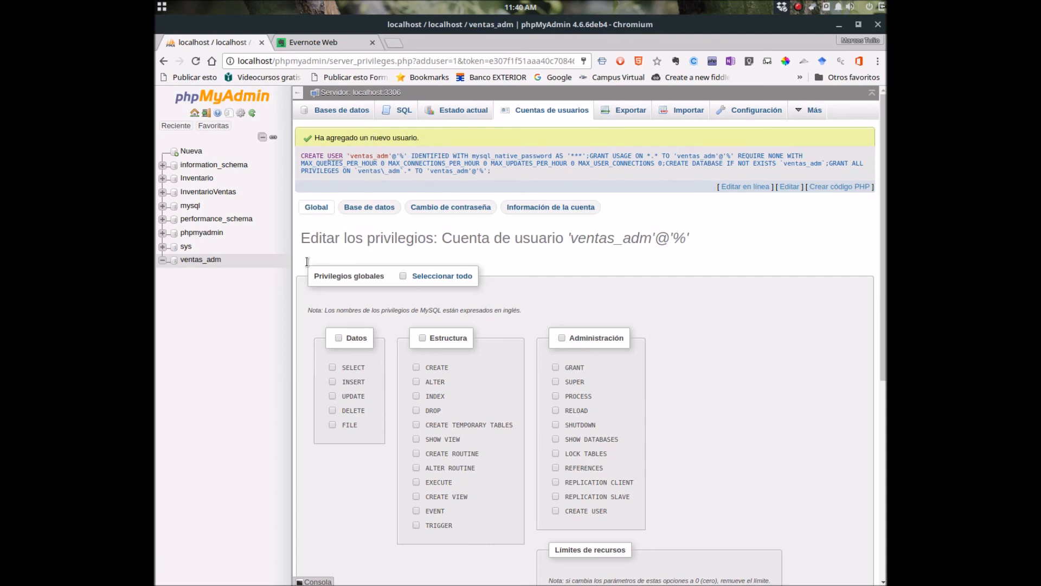
left_click(205, 115)
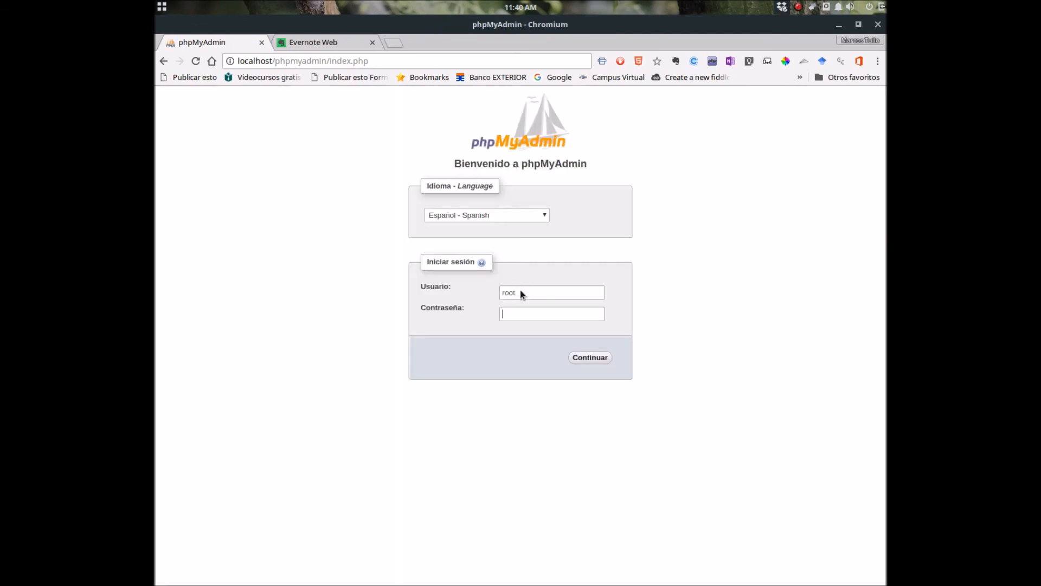
Attempt to log in with the saved Ventas_adm login.
left_click(511, 293)
double_click(511, 293)
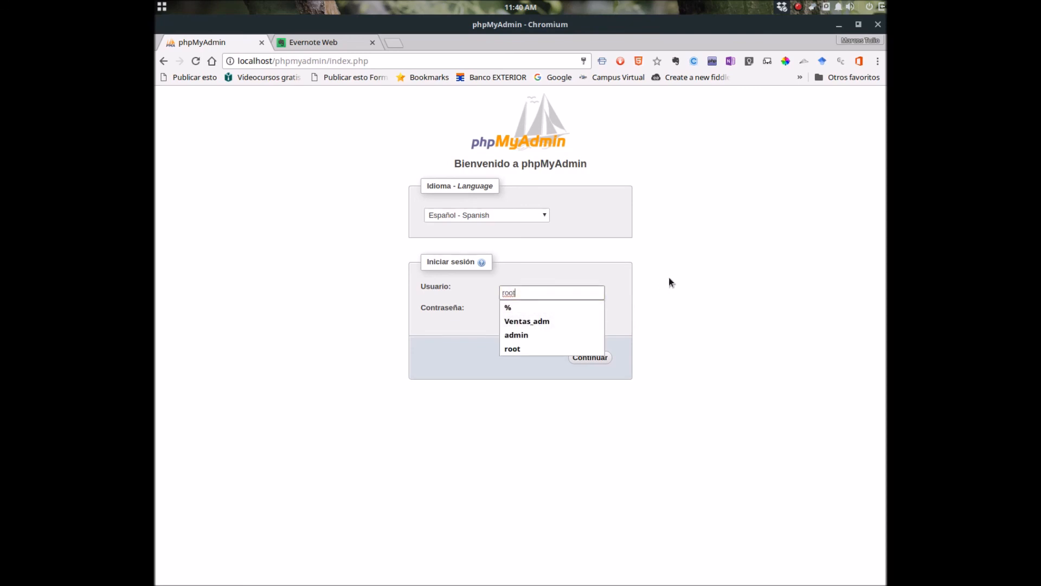
left_click(548, 321)
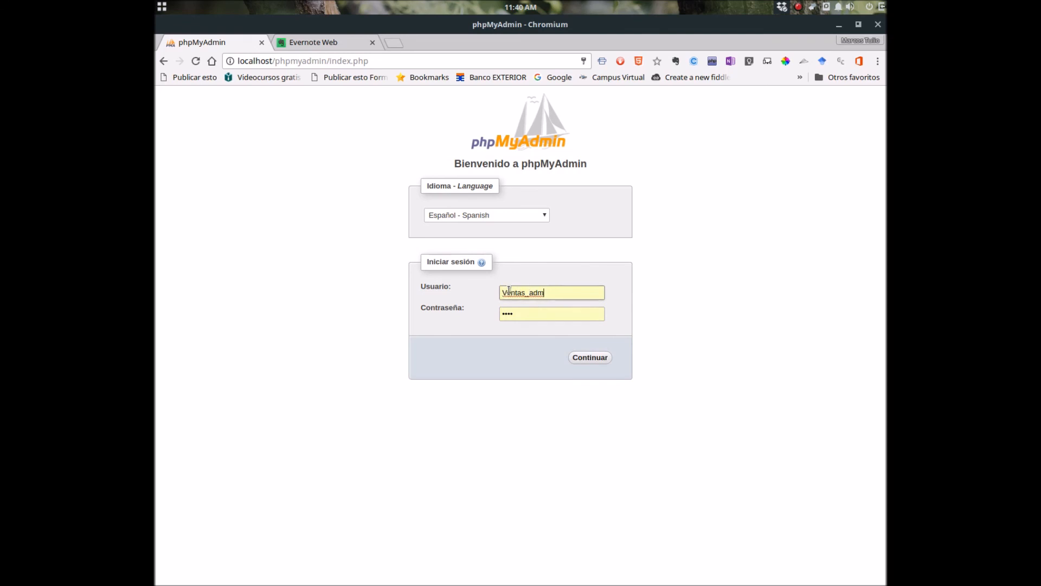
left_click(583, 358)
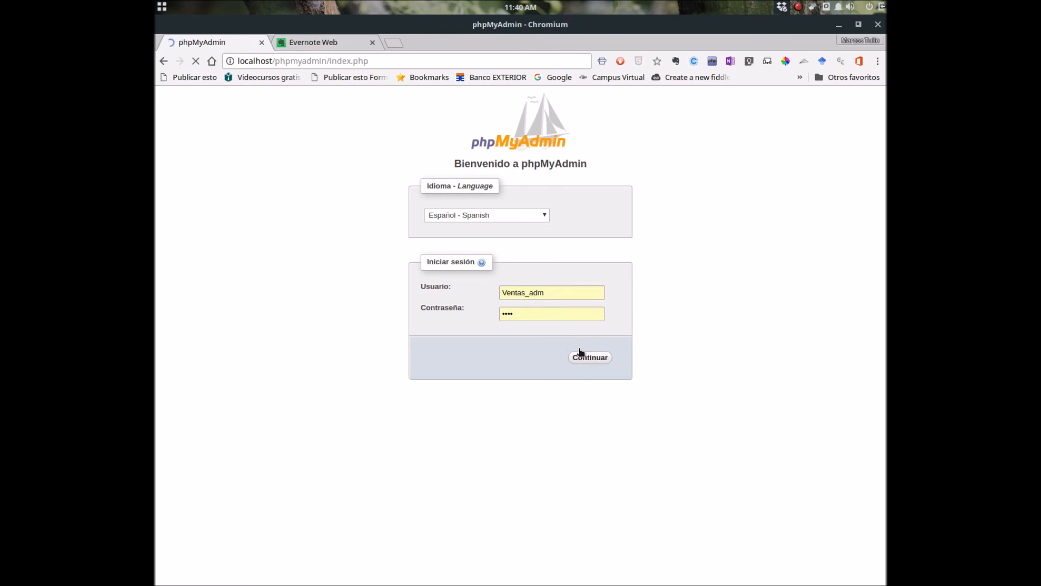
Retype the username as lowercase ventas_adm, add the password, and log in.
left_click(540, 333)
double_click(522, 330)
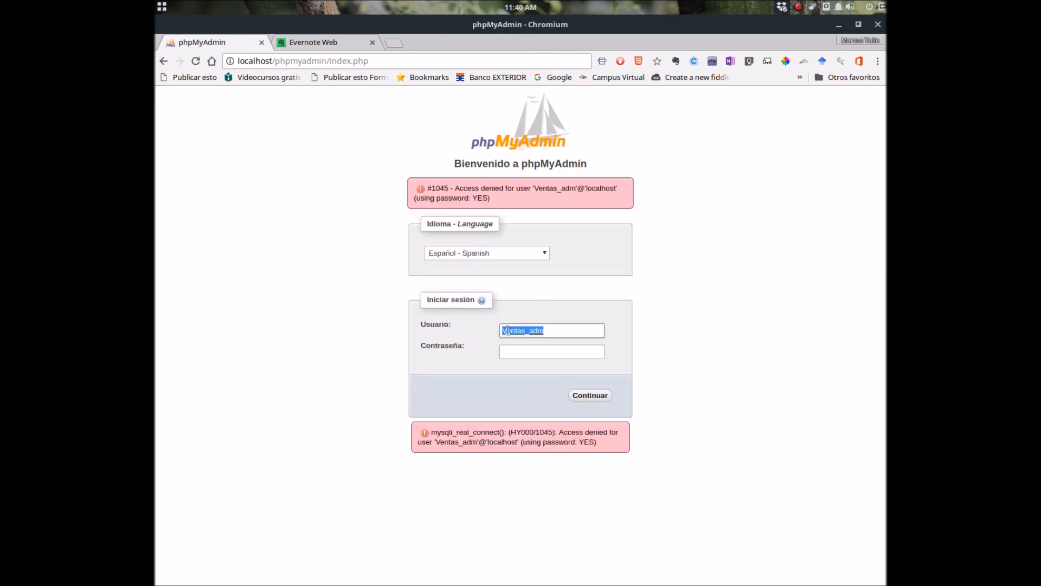
left_click(507, 331)
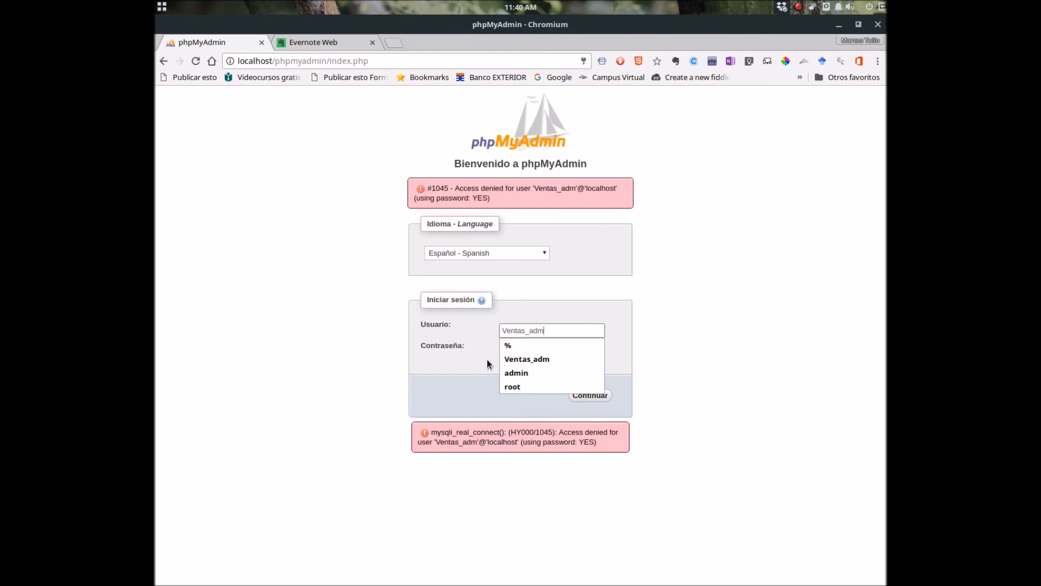
double_click(549, 329)
type("v")
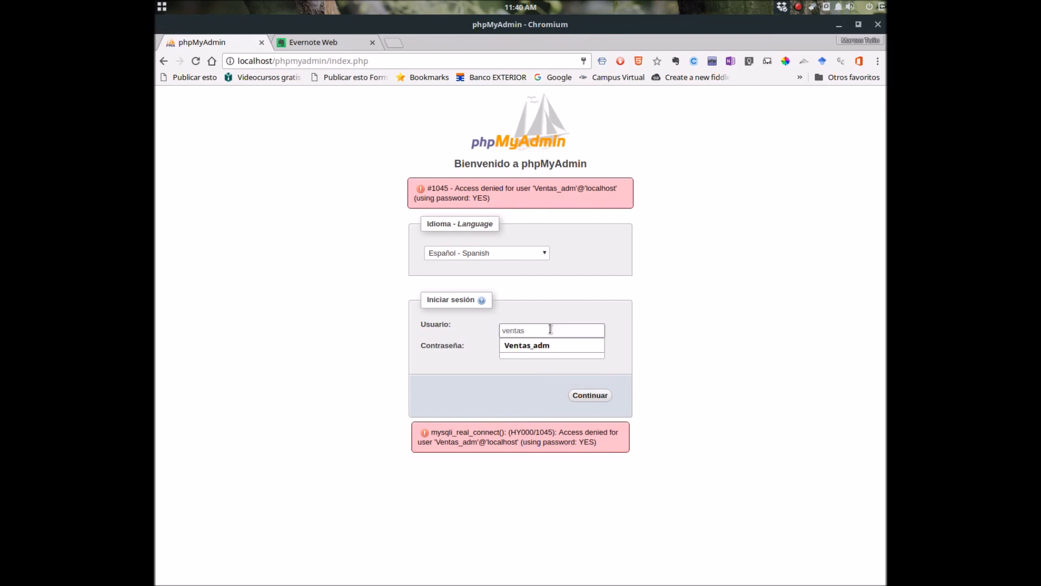
type("entas_adm")
key("Tab")
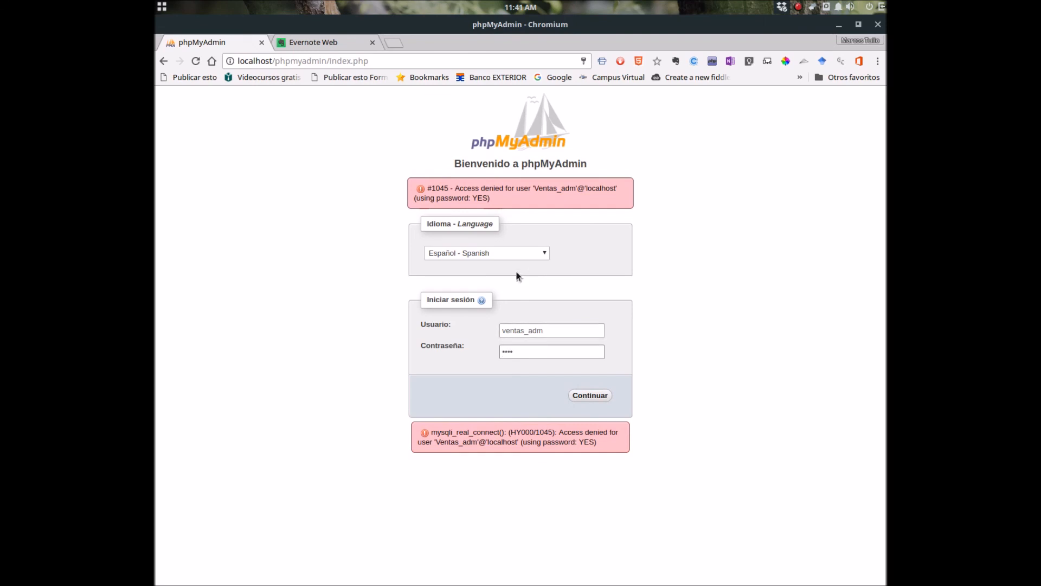
left_click(585, 396)
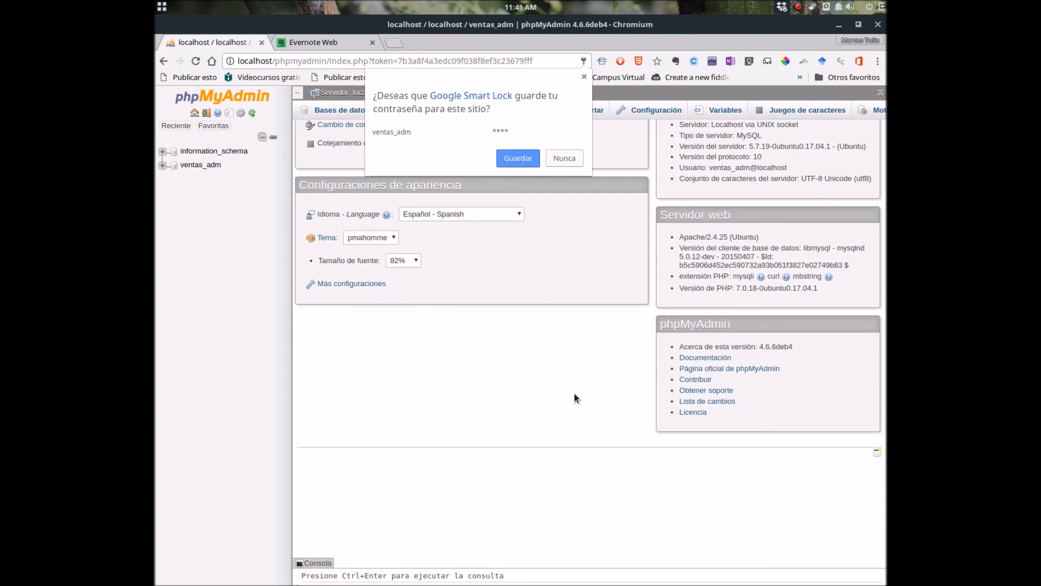
Create a table named Clientes with 5 columns in the ventas_adm database.
left_click(528, 157)
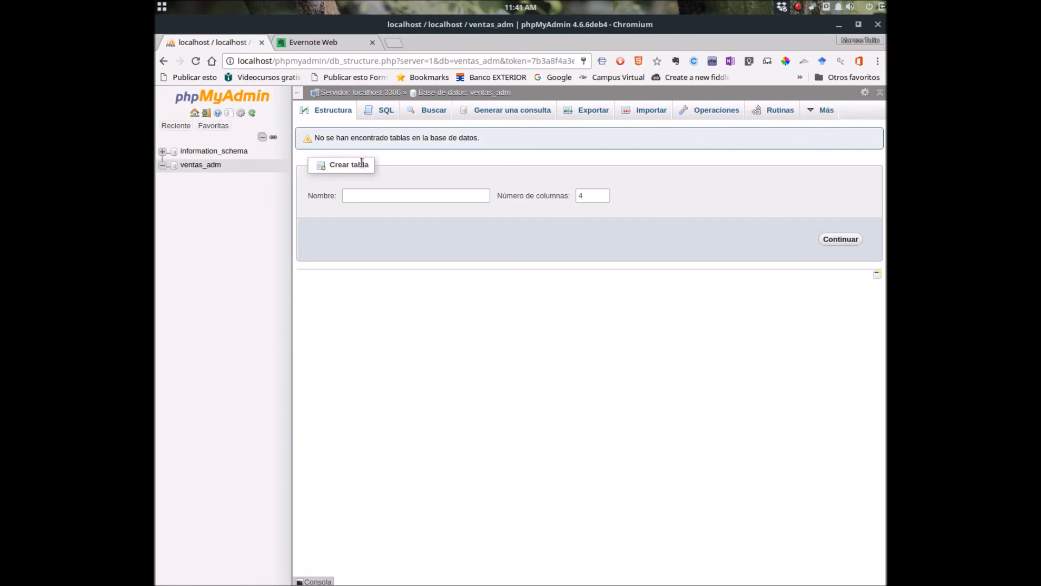
left_click(366, 195)
left_click_drag(477, 29, 885, 65)
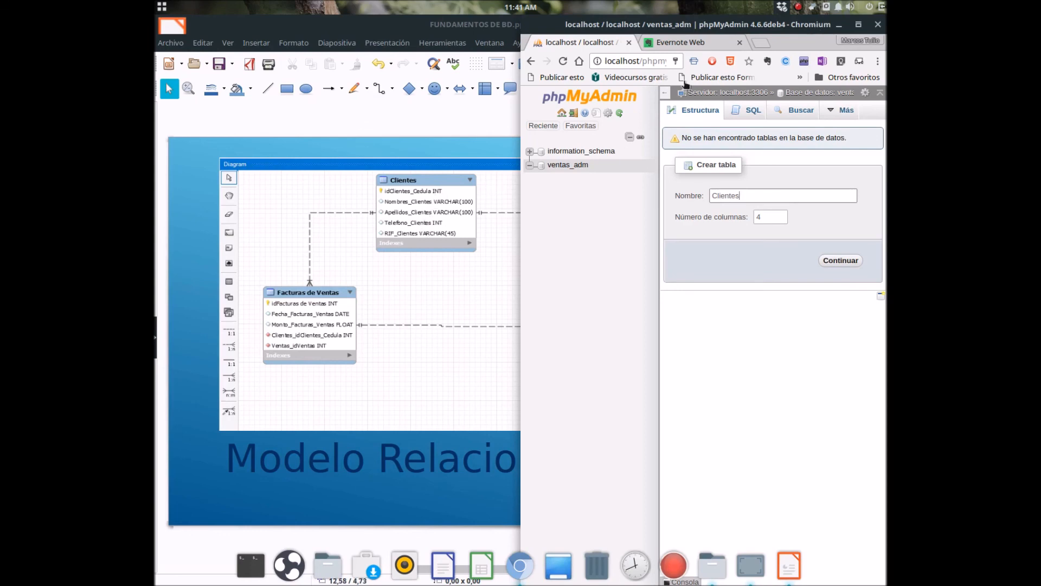
left_click_drag(762, 28, 576, 1)
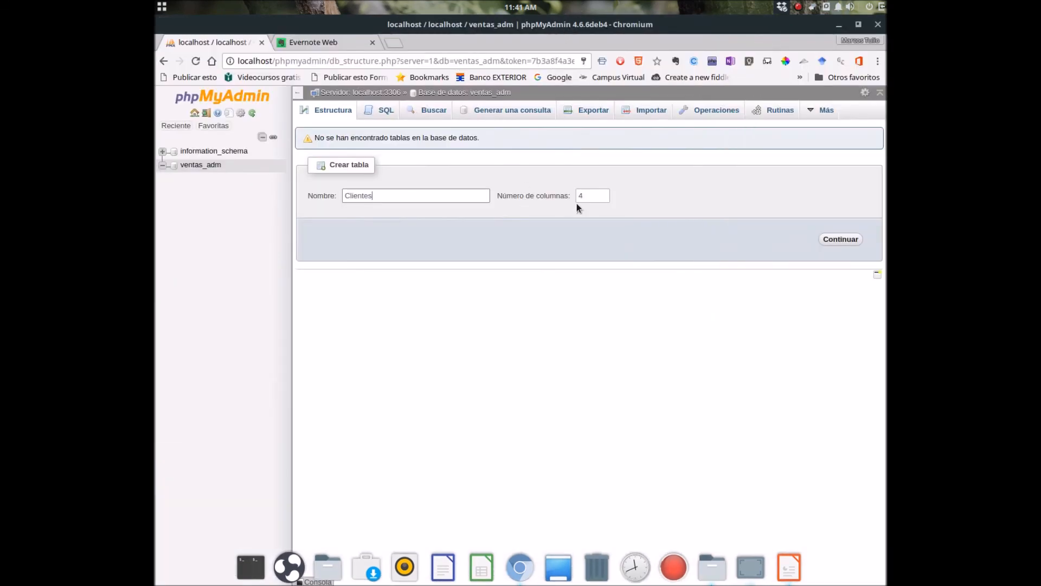
left_click(593, 195)
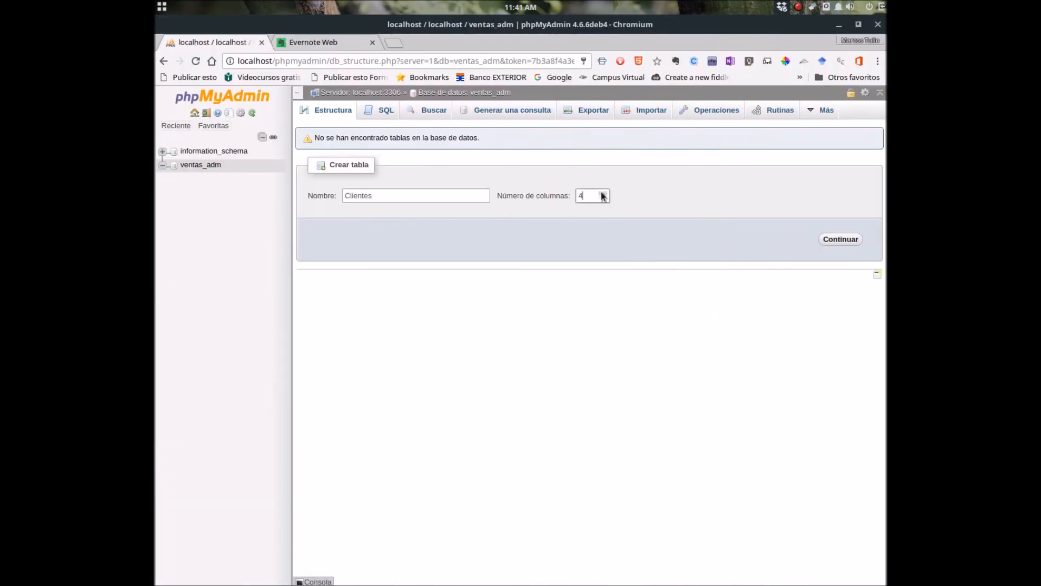
left_click(839, 239)
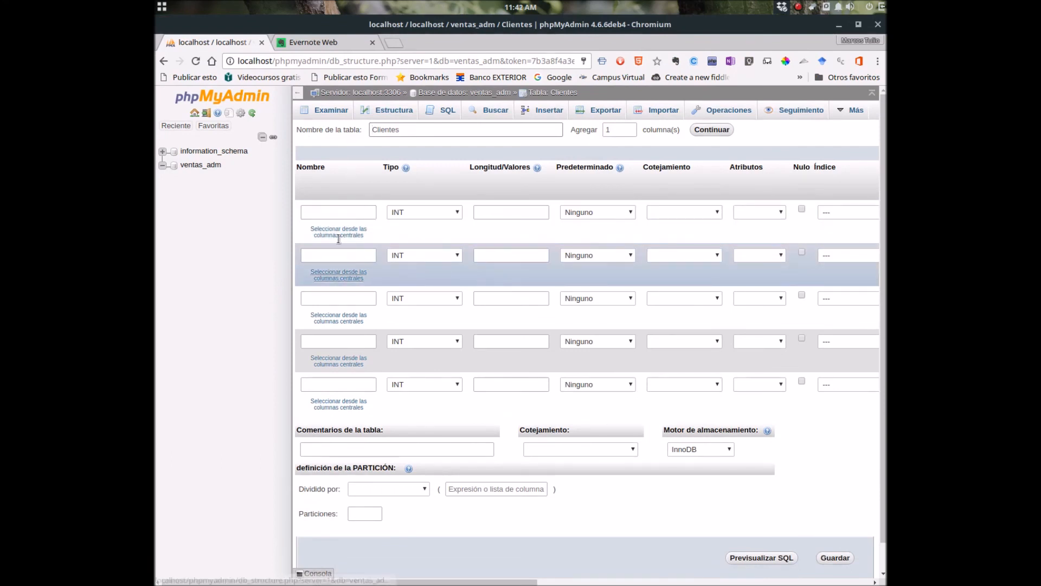
Collapse the ventas_adm tree and place the browser beside the Clientes diagram in Impress.
left_click(166, 170)
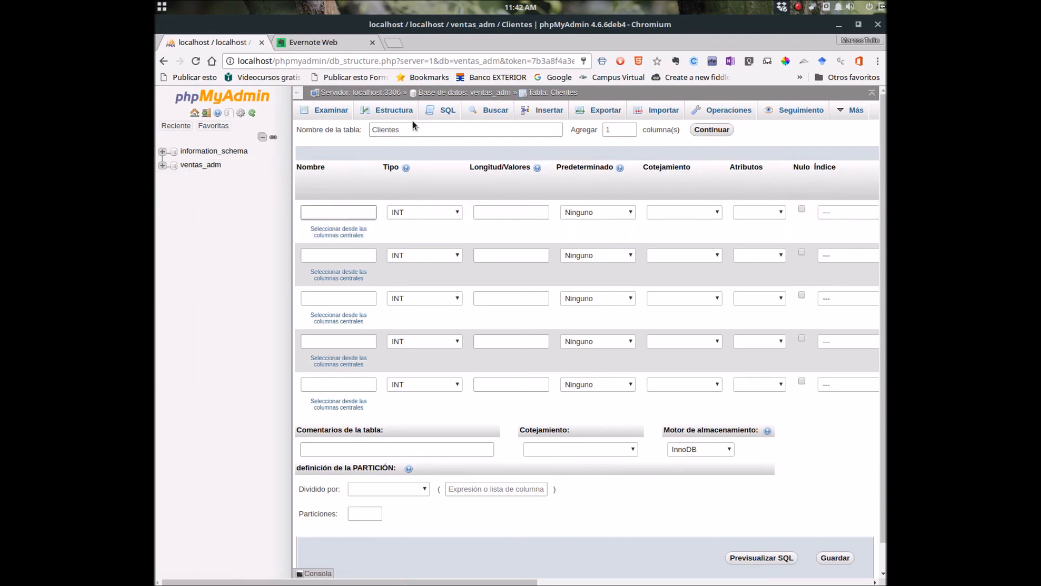
left_click(324, 212)
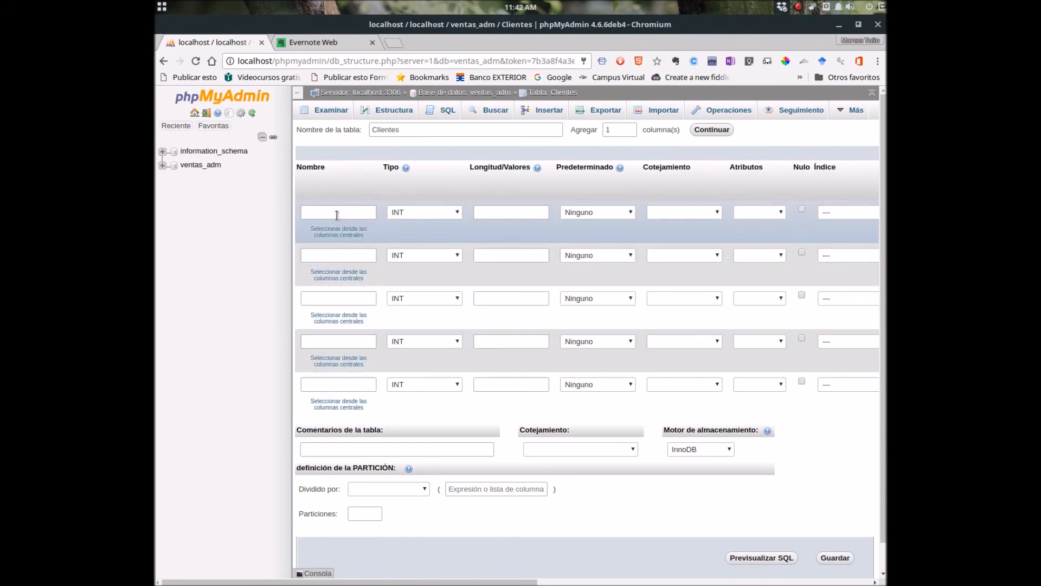
left_click_drag(475, 24, 885, 104)
Enter id as the first column's name.
left_click(690, 212)
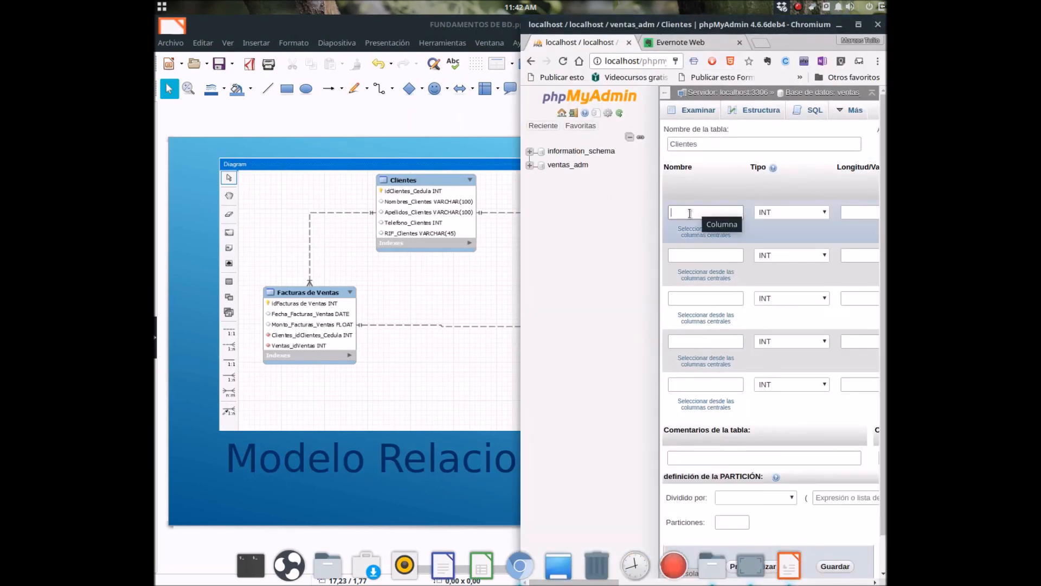
left_click(689, 212)
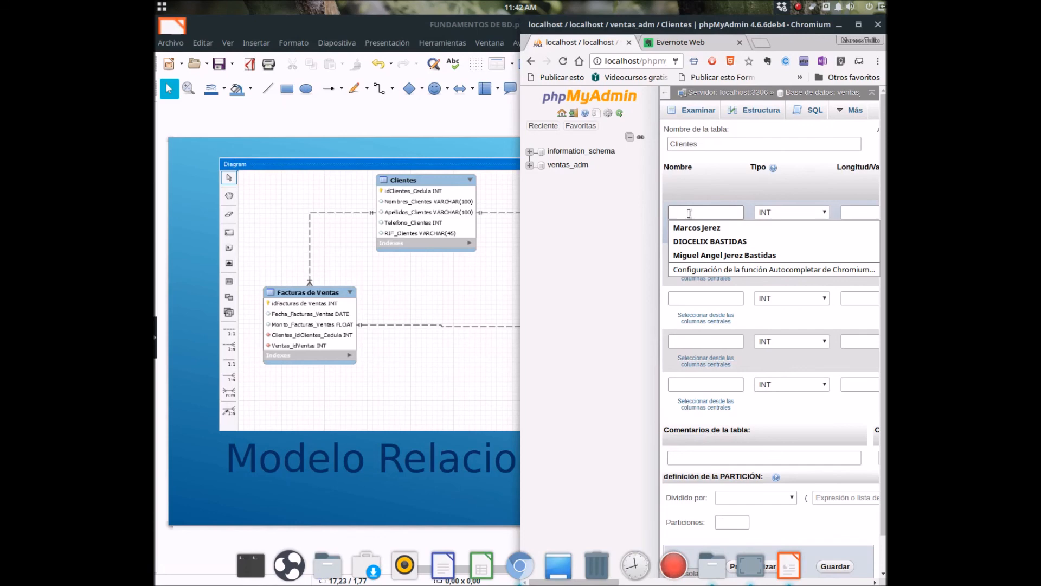
type("id")
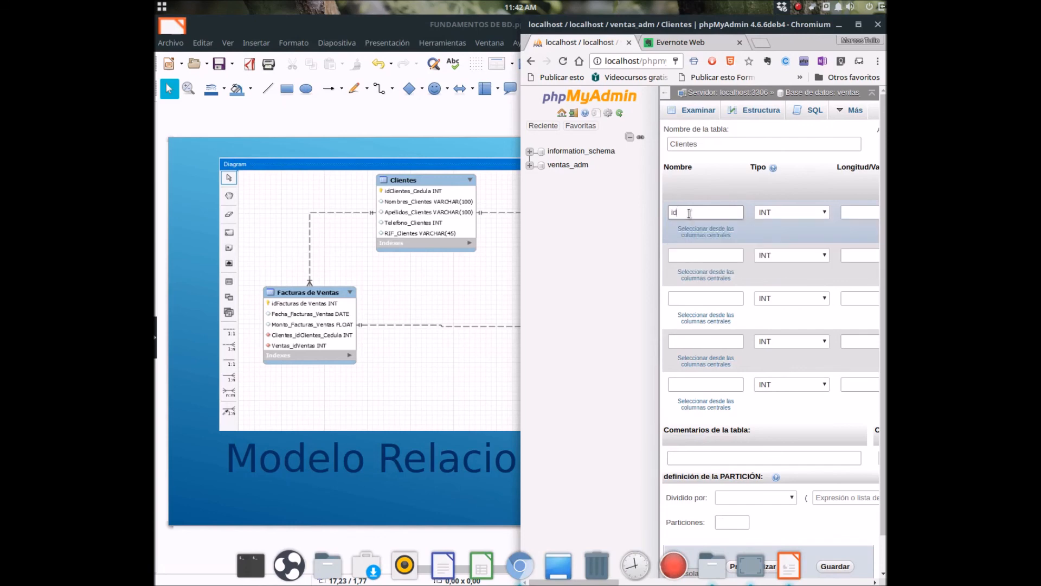
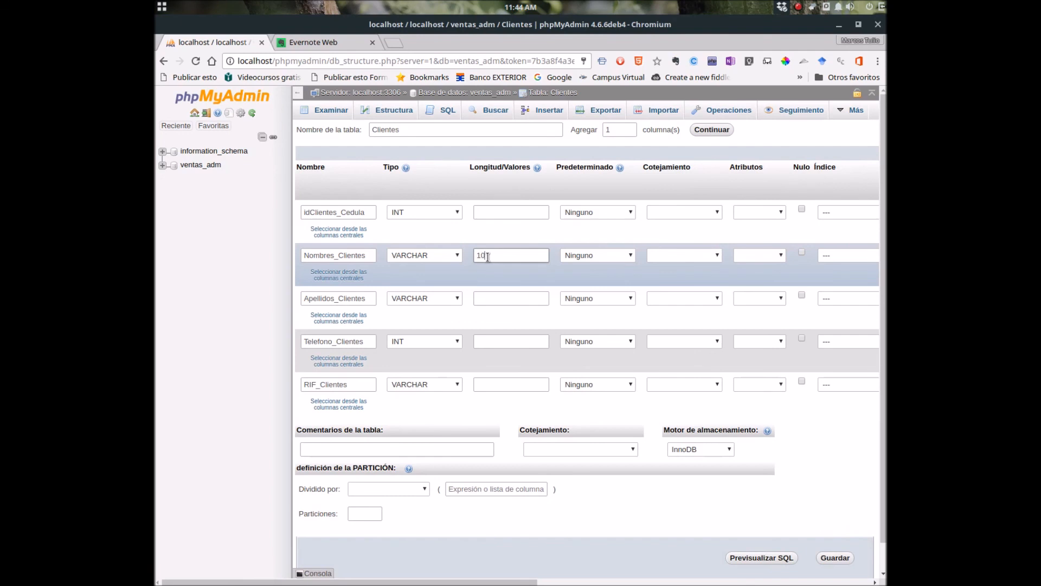
Finish the VARCHAR lengths: 100 for Apellidos_Clientes and 45 for RIF_Clientes.
type("0")
left_click(487, 296)
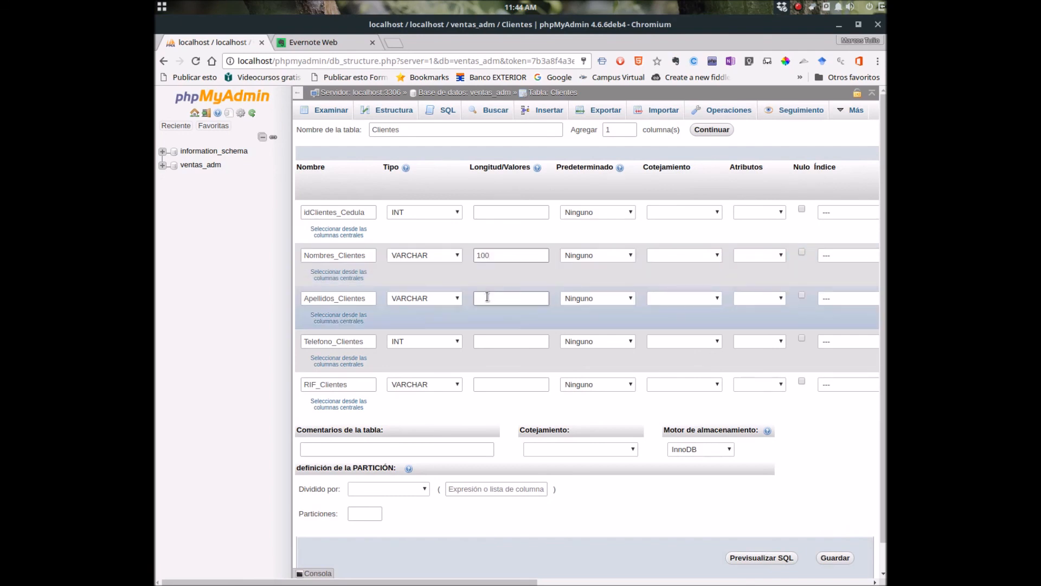
type("100")
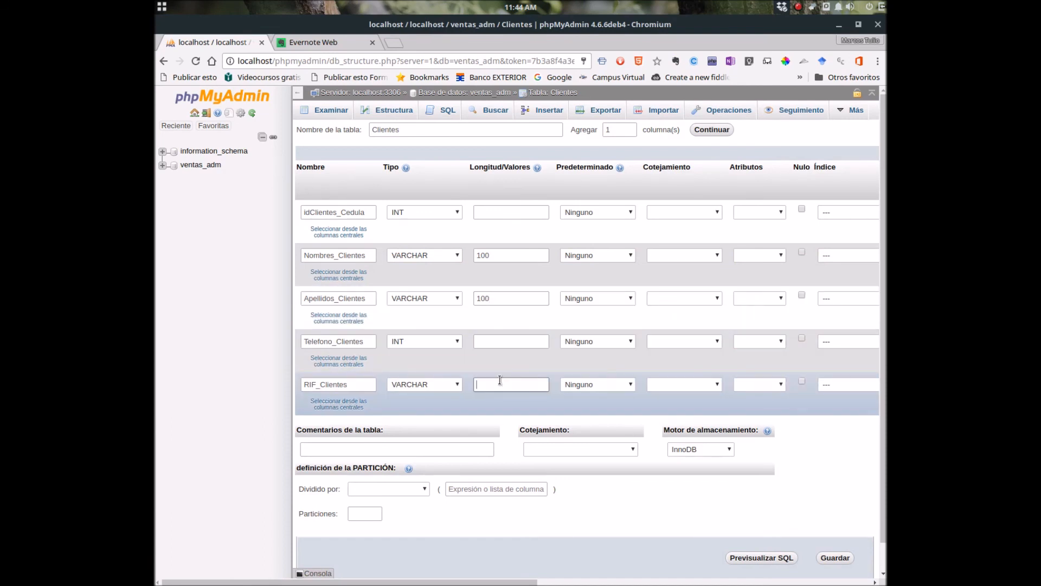
type("45")
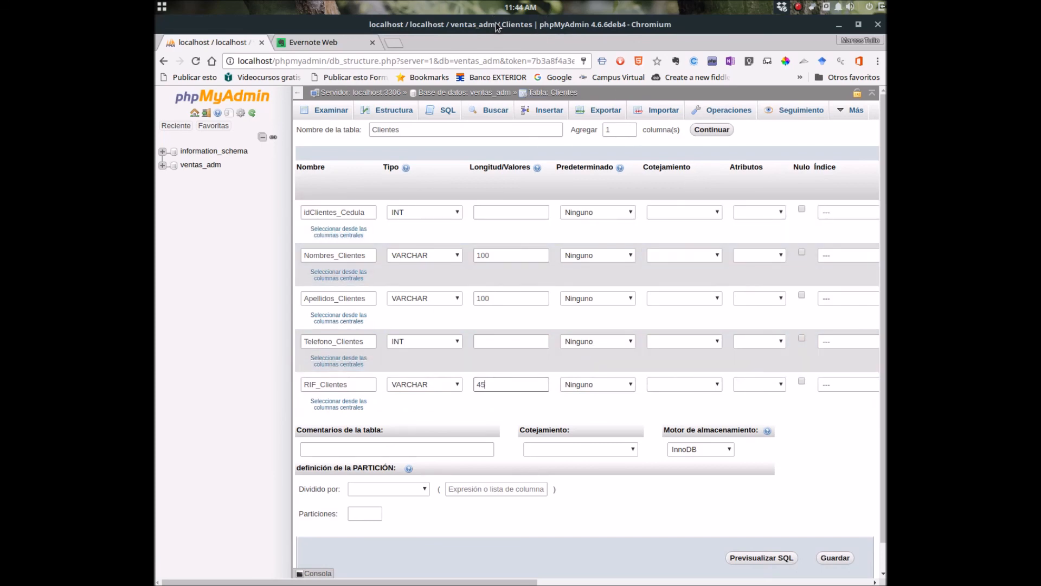
mouse_move(496, 27)
left_mouse_down()
mouse_move(550, 167)
mouse_move(846, 142)
mouse_move(655, 136)
mouse_move(505, 20)
left_mouse_up()
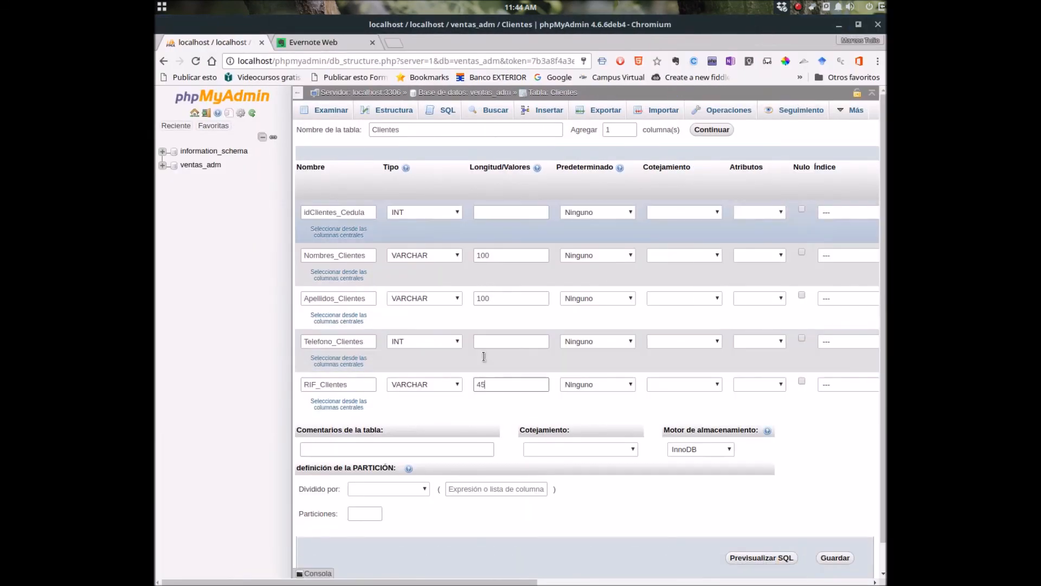
Replace RIF_Clientes' length of 45 with 10, leaving idClientes_Cedula's collation unset.
double_click(508, 385)
type("10")
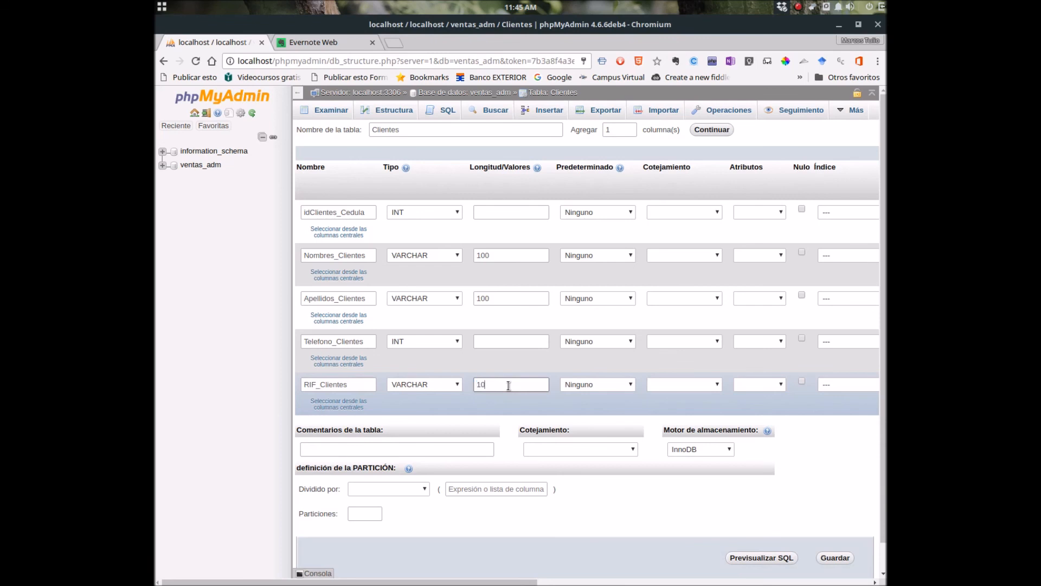
left_click(670, 213)
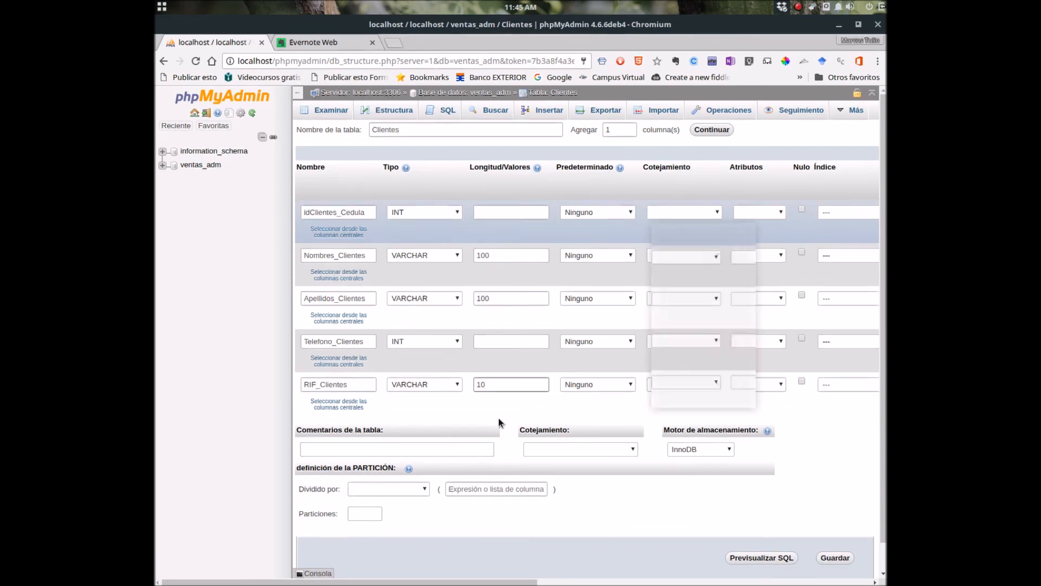
left_click(671, 180)
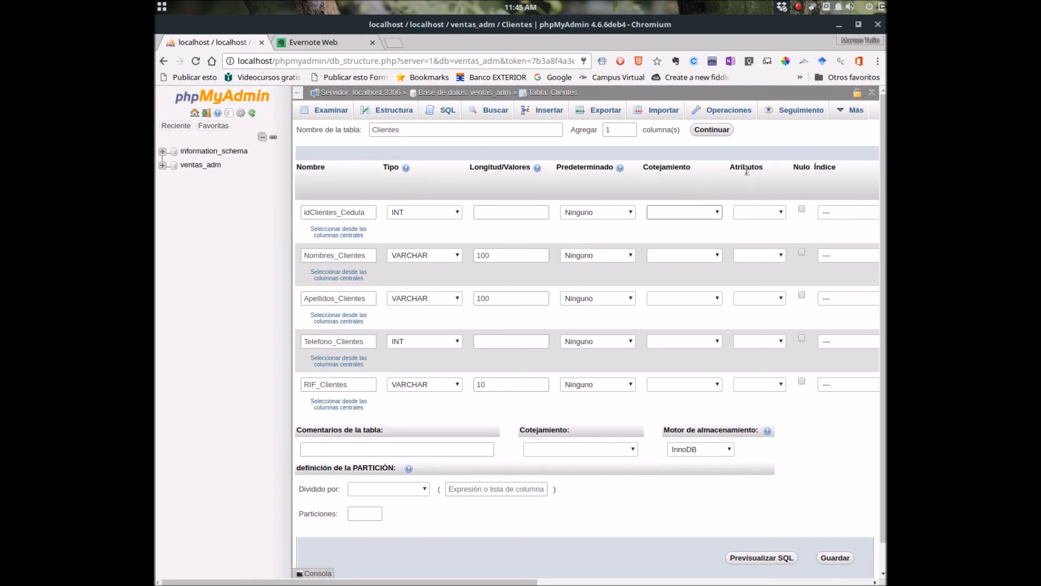
left_click_drag(678, 23, 606, 58)
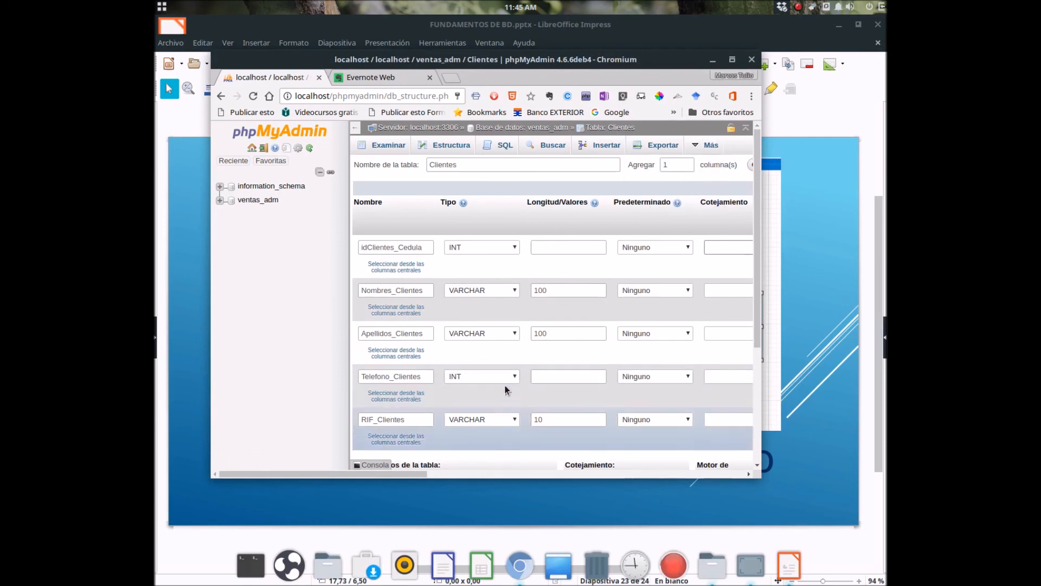
left_click_drag(598, 63, 629, 4)
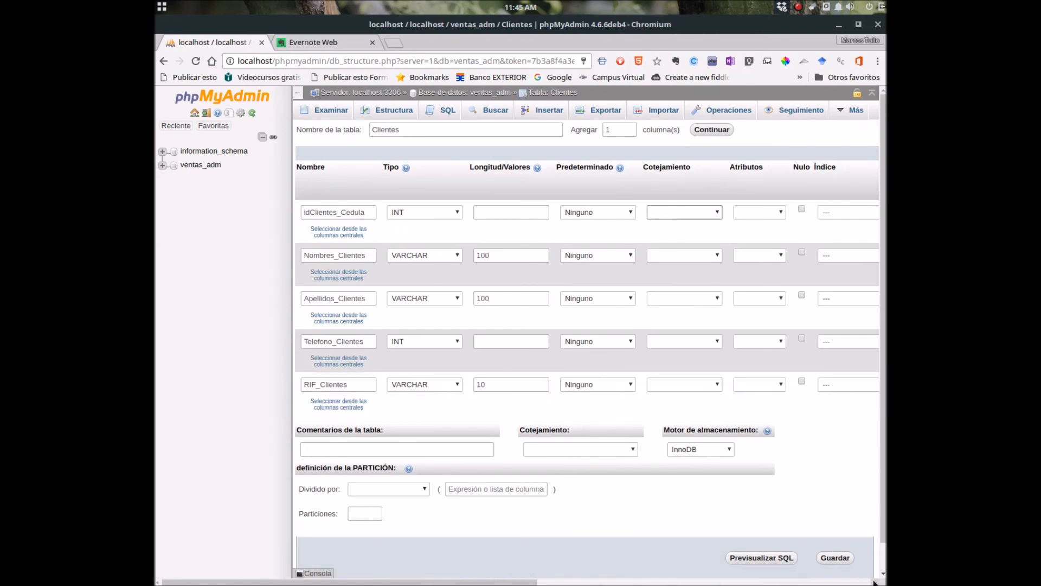
left_click_drag(874, 581, 874, 582)
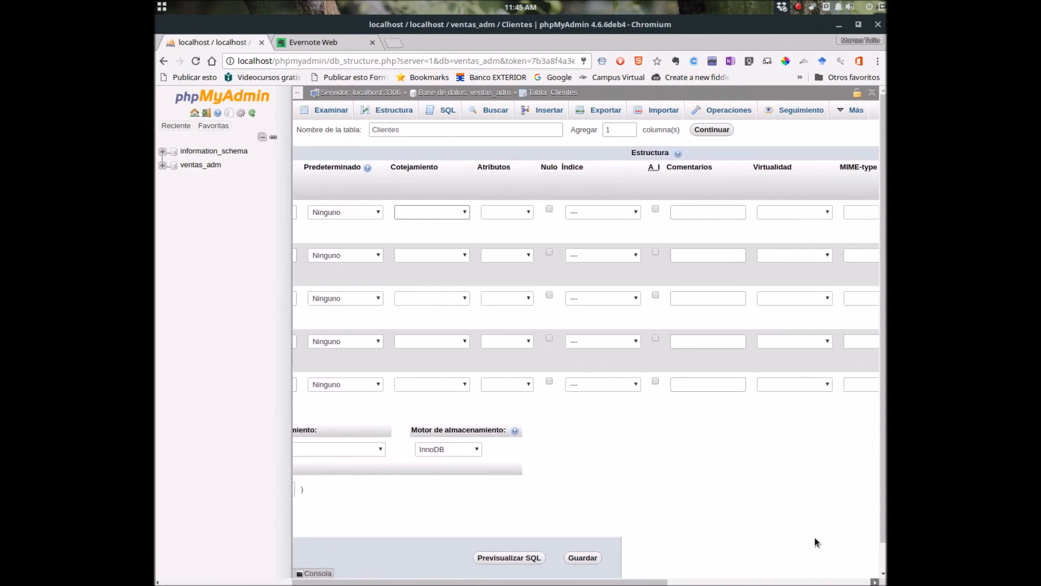
Set idClientes_Cedula's Índice to PRIMARY and confirm it with Continuar in Agregar índice.
left_click(614, 213)
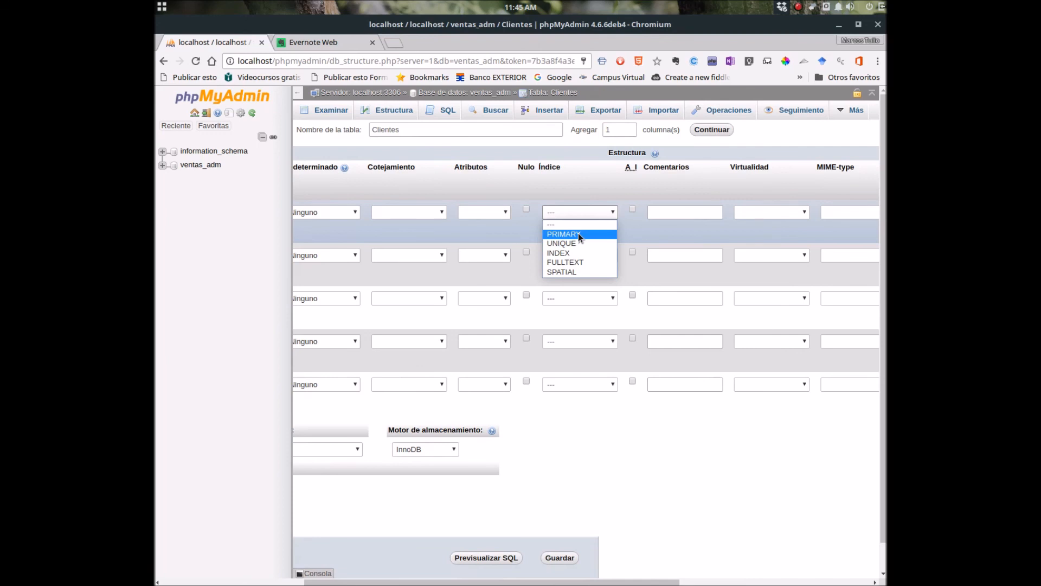
left_click(578, 235)
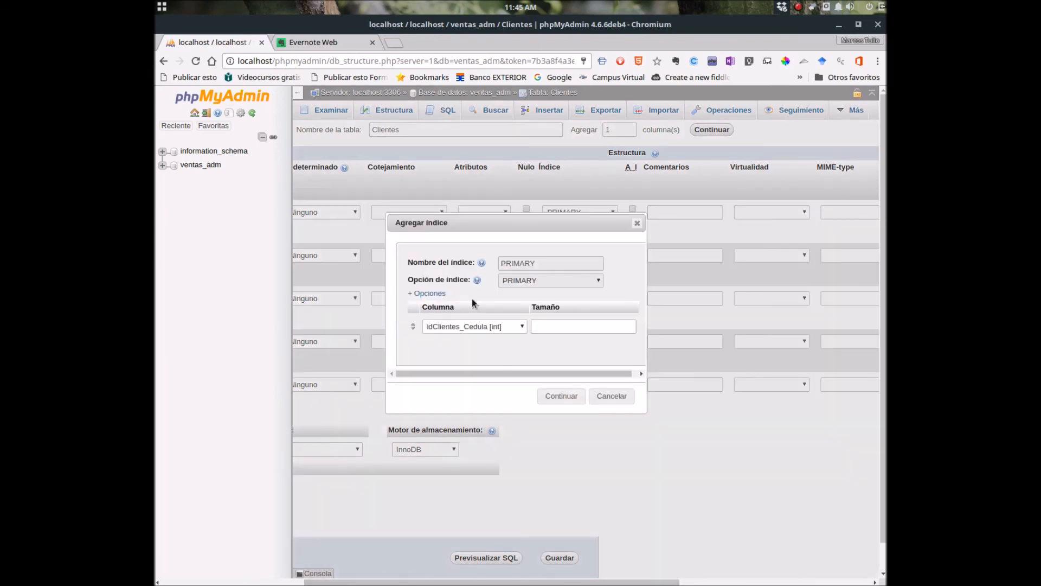
left_click(536, 327)
left_click(558, 397)
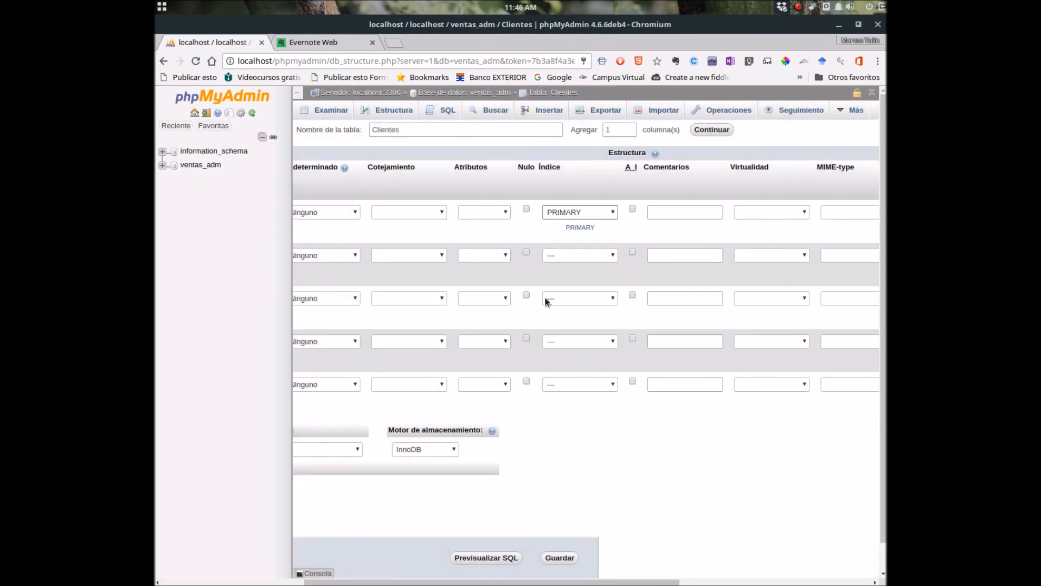
left_click_drag(356, 582, 169, 583)
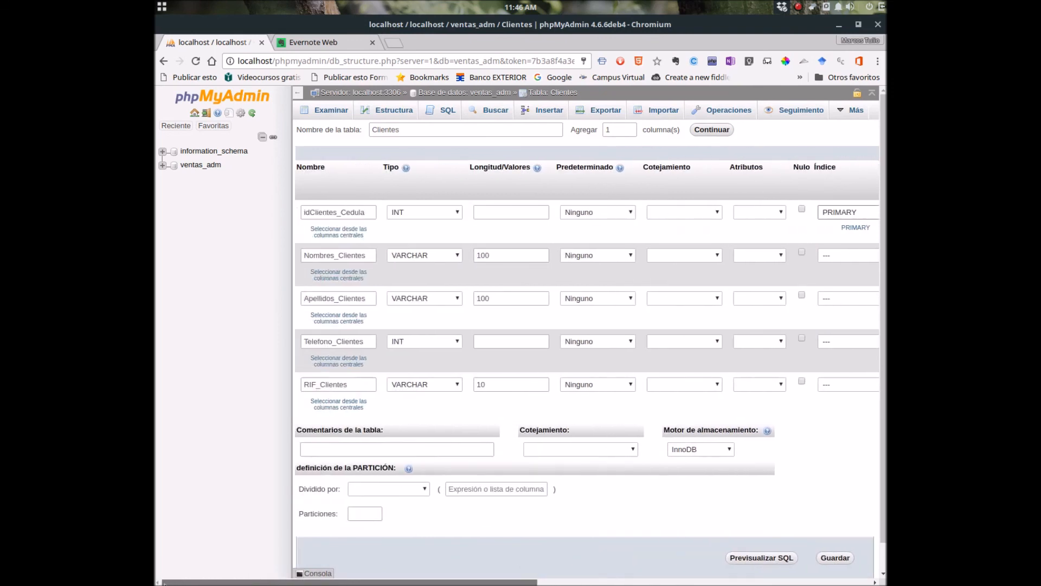
left_click(359, 209)
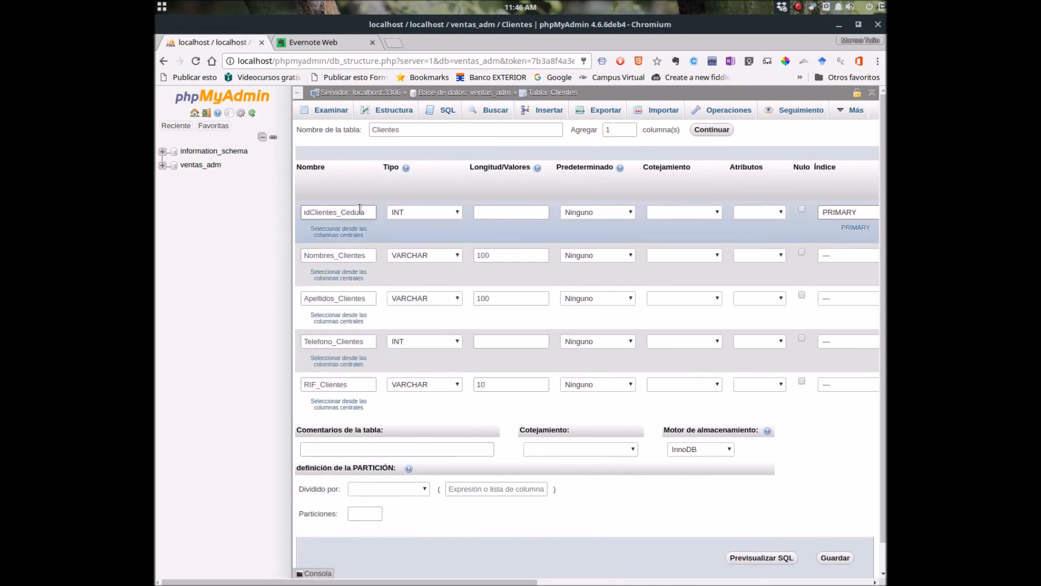
left_click_drag(248, 582, 462, 581)
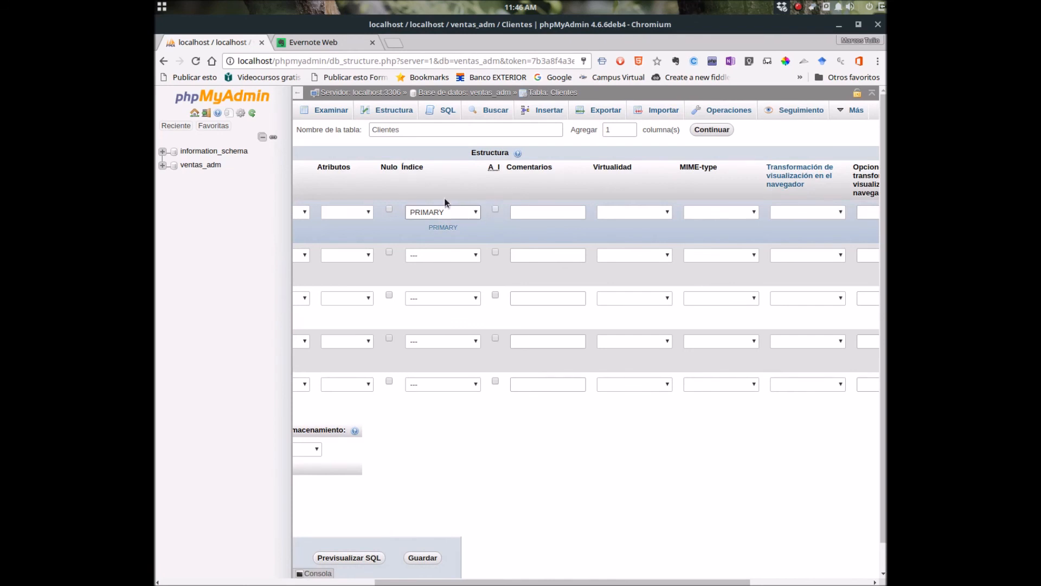
left_click(389, 208)
left_click(390, 210)
left_click_drag(408, 581, 186, 578)
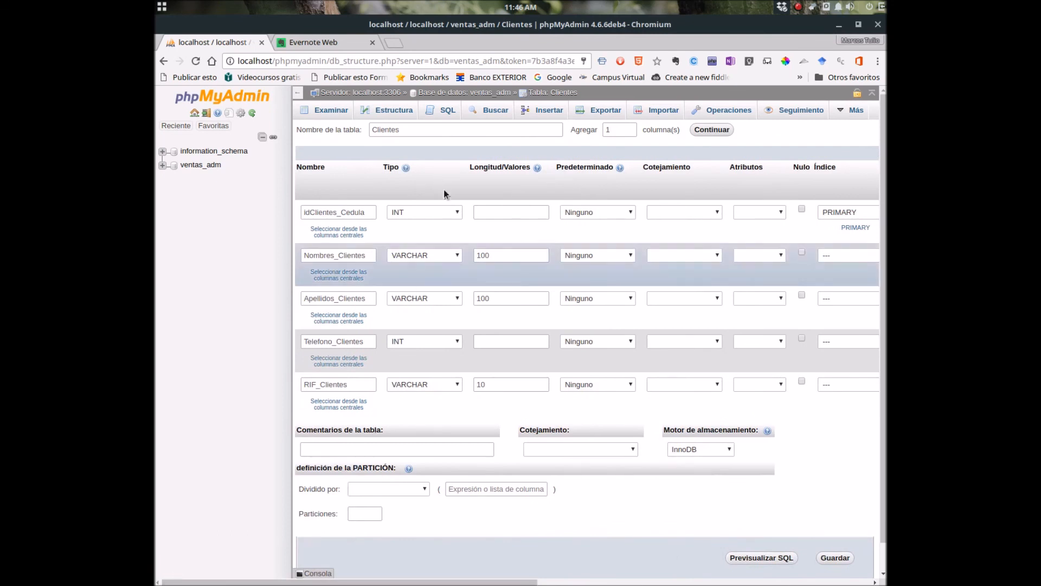
left_click(458, 342)
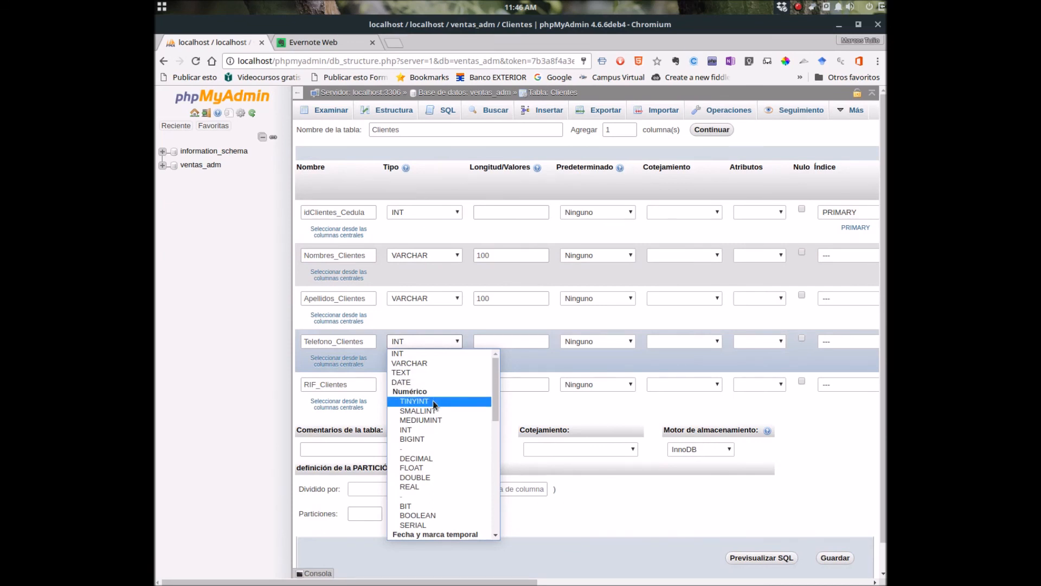
scroll(439, 418, "down", 2)
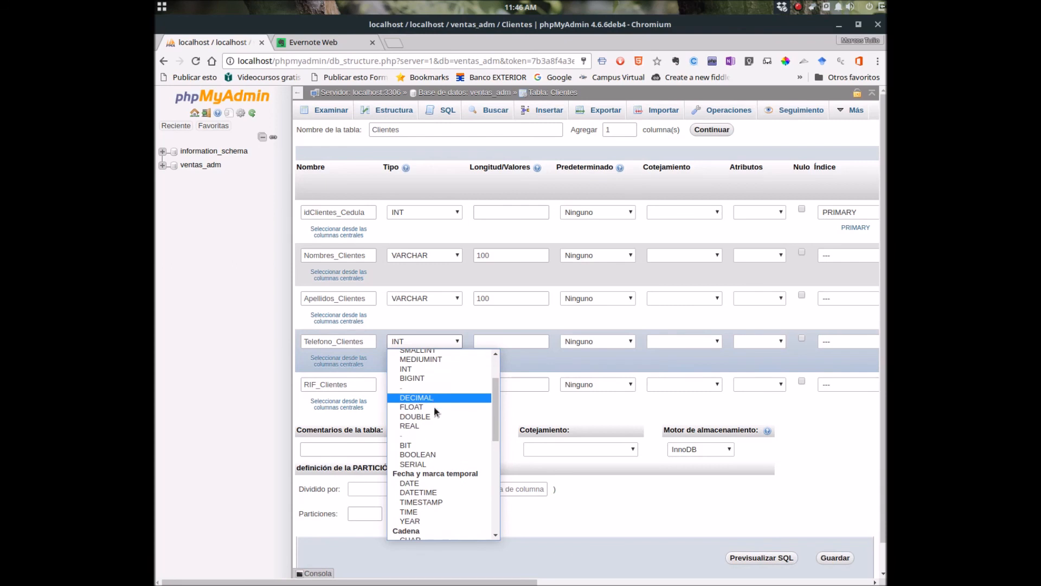
scroll(434, 423, "down", 2)
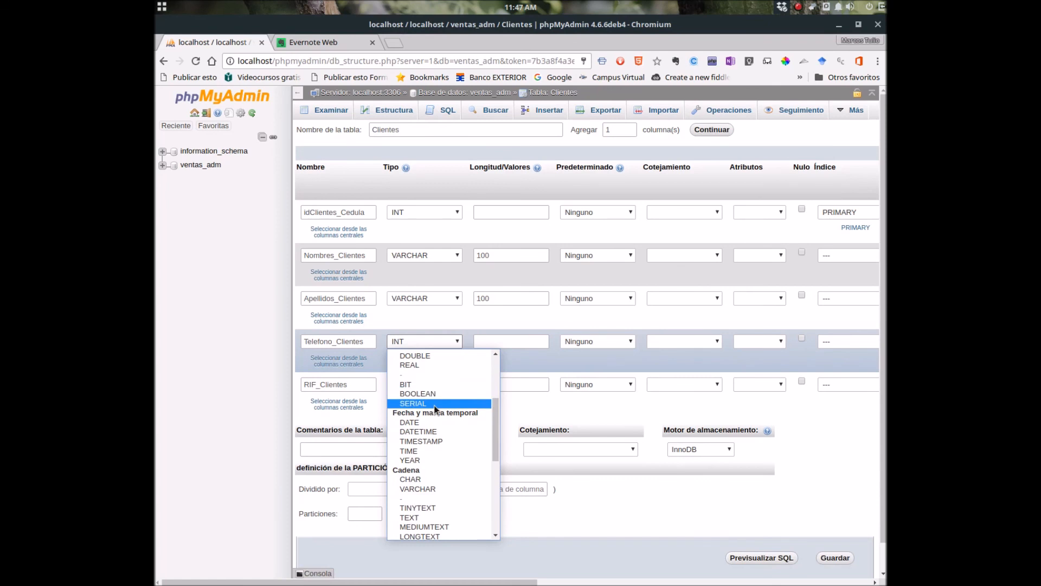
scroll(434, 405, "down", 1)
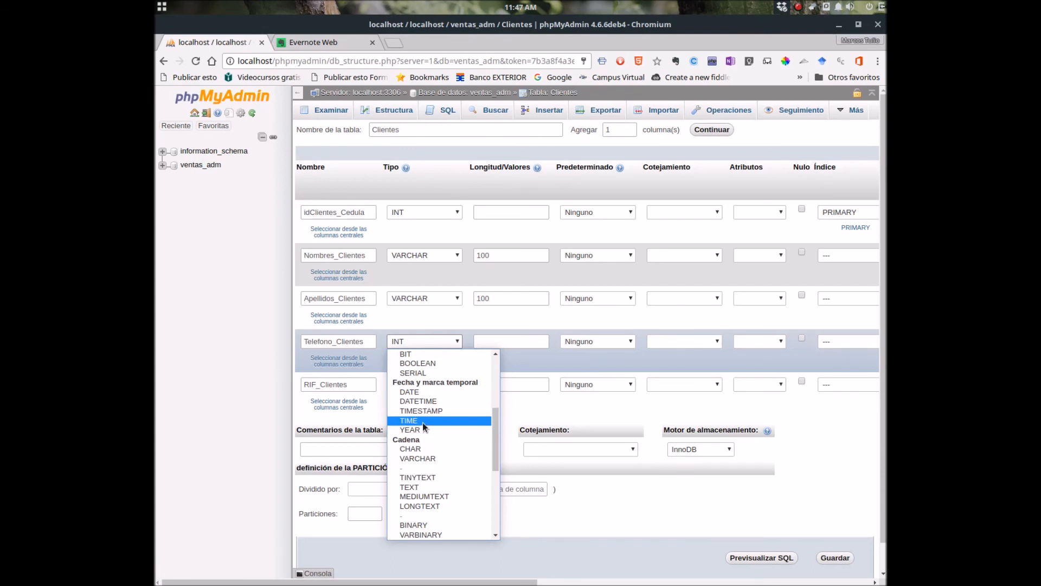
scroll(422, 421, "down", 1)
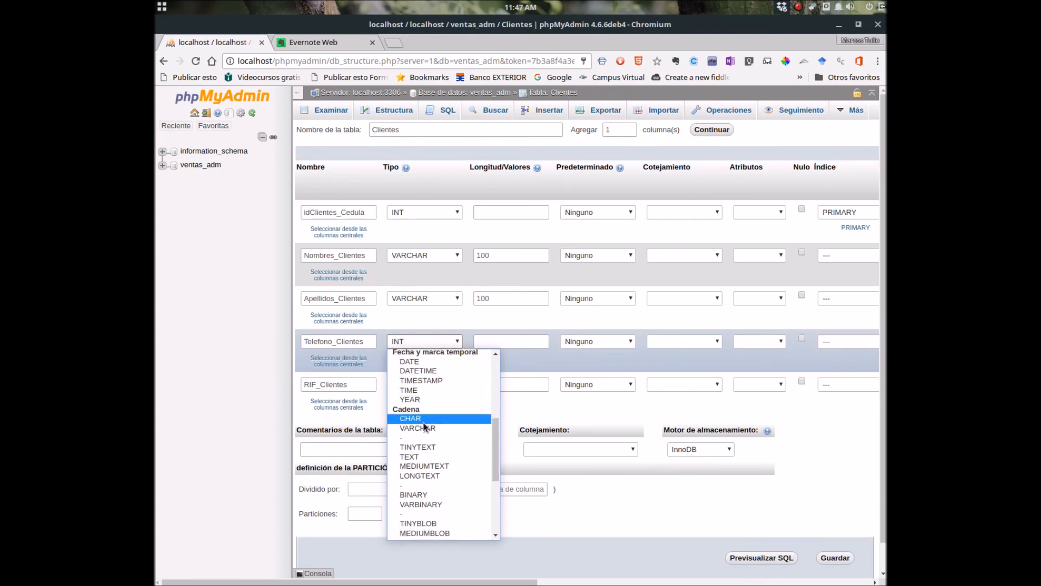
scroll(432, 423, "down", 4)
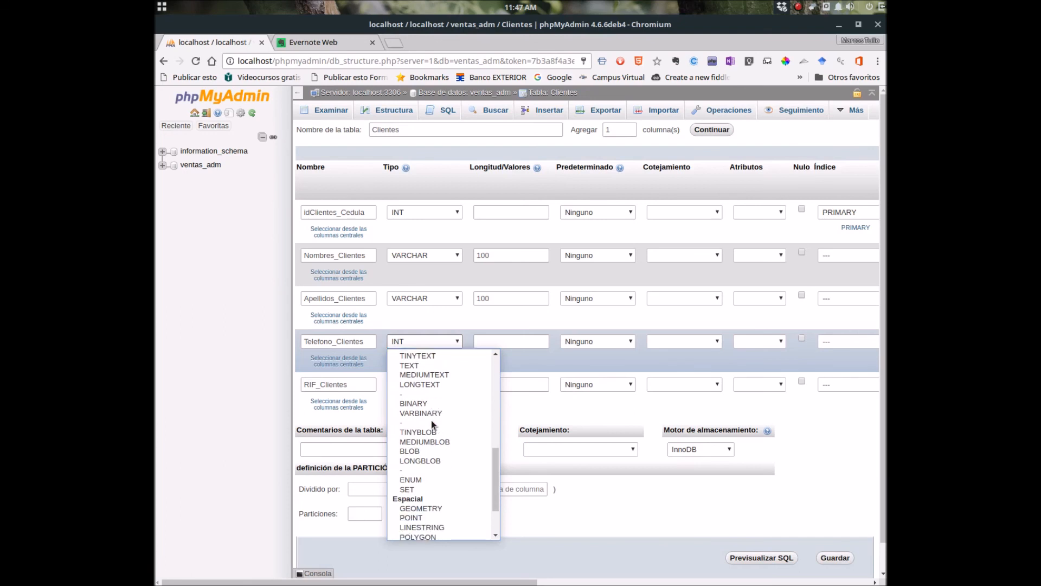
scroll(431, 420, "down", 2)
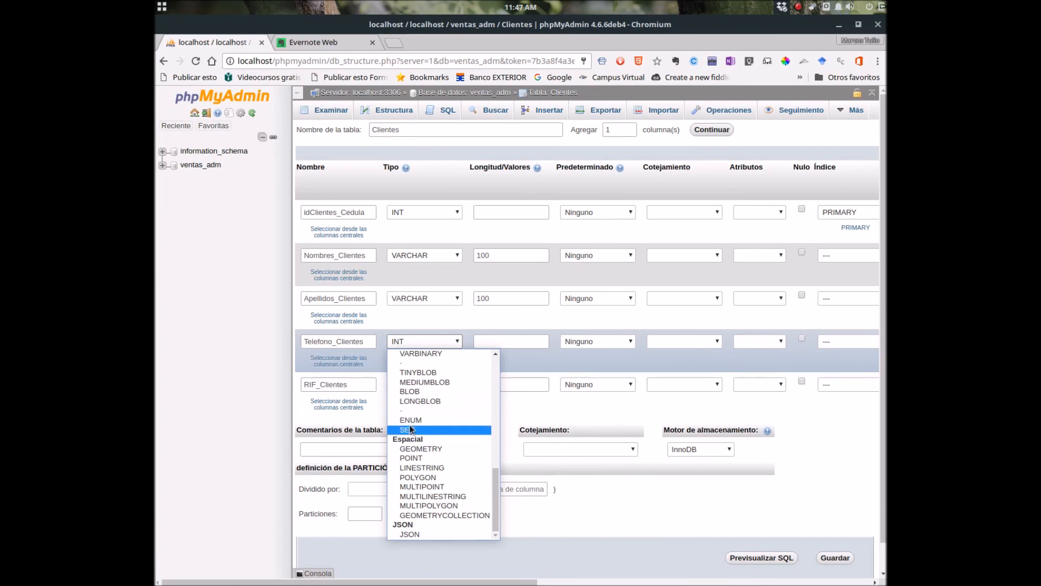
scroll(436, 411, "up", 5)
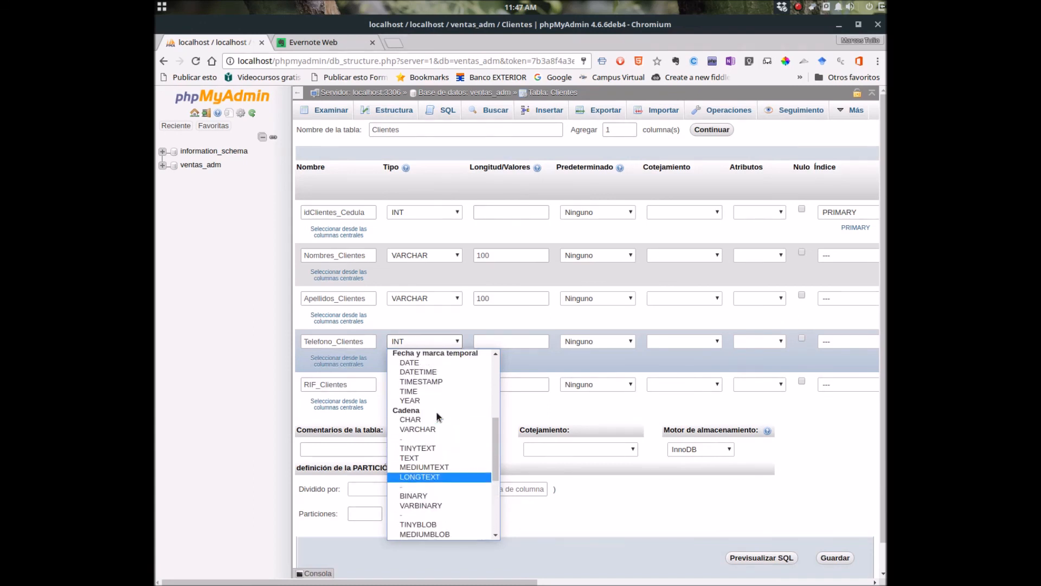
scroll(436, 411, "down", 3)
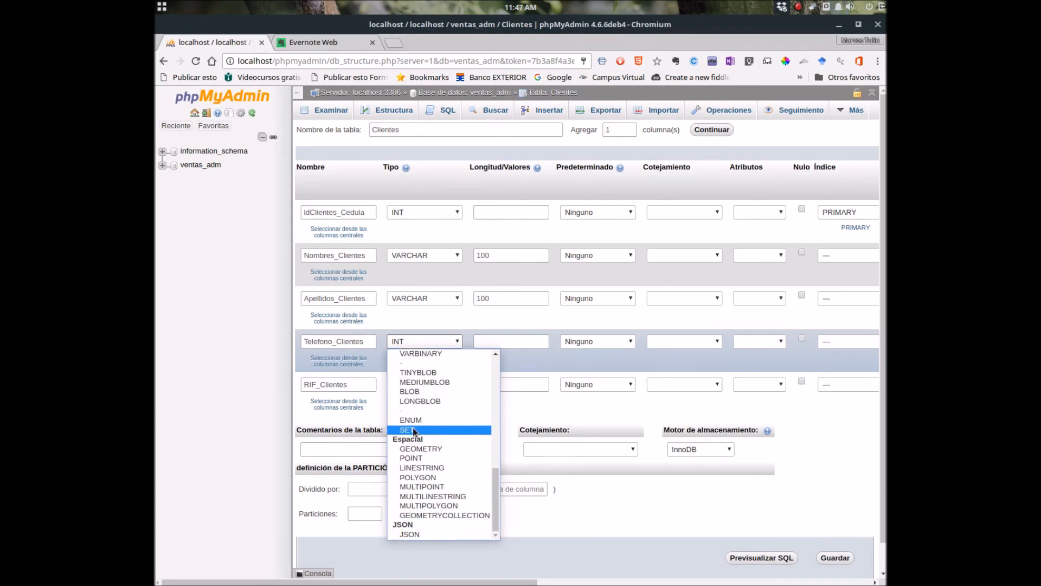
left_click(458, 343)
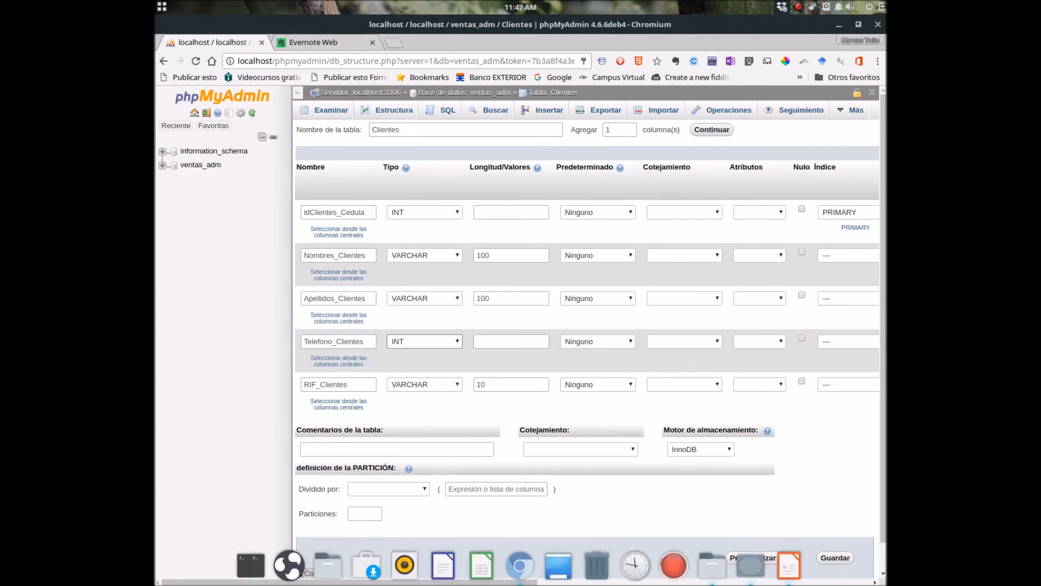
Leave the table collation blank, keep InnoDB as storage engine, and save with Guardar.
left_click_drag(224, 583, 341, 582)
scroll(586, 326, "right", 5)
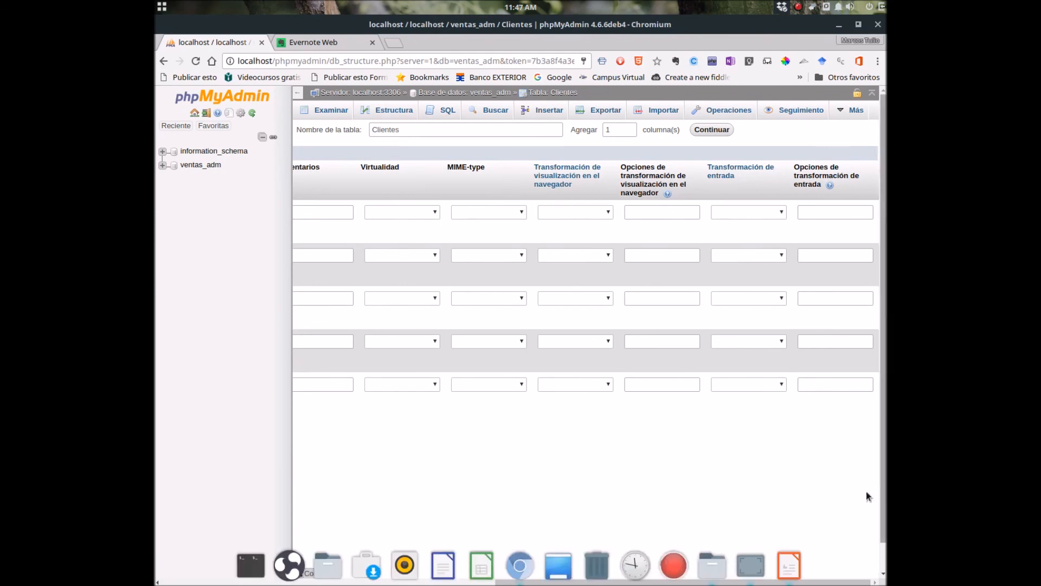
left_click_drag(761, 581, 423, 581)
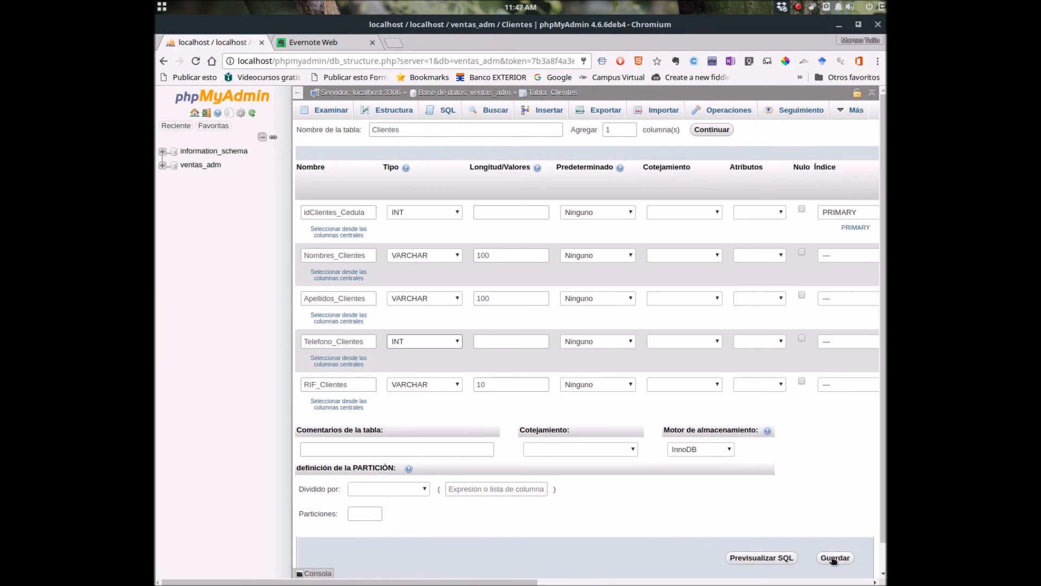
left_click(331, 448)
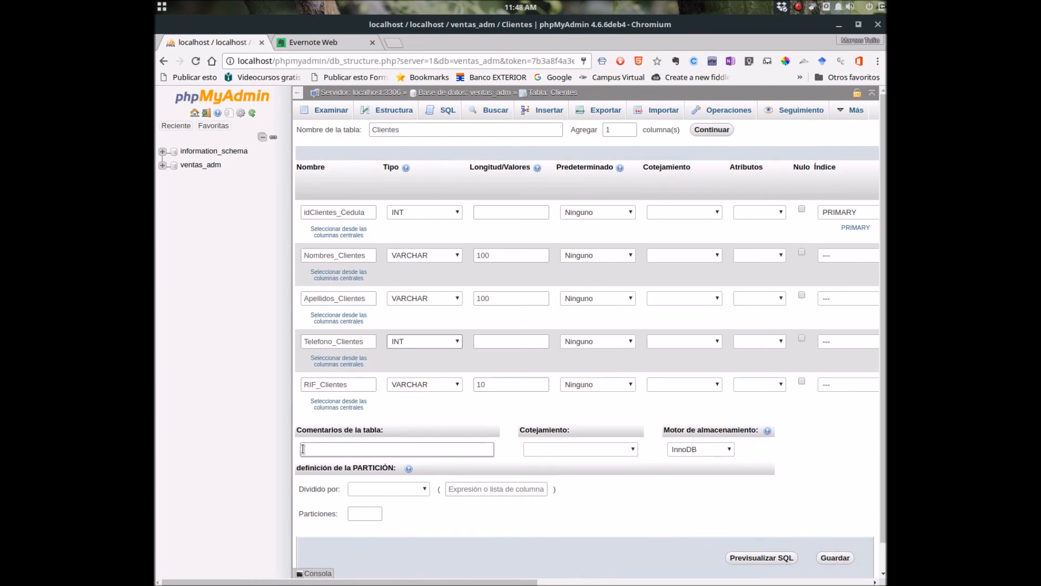
left_click(635, 450)
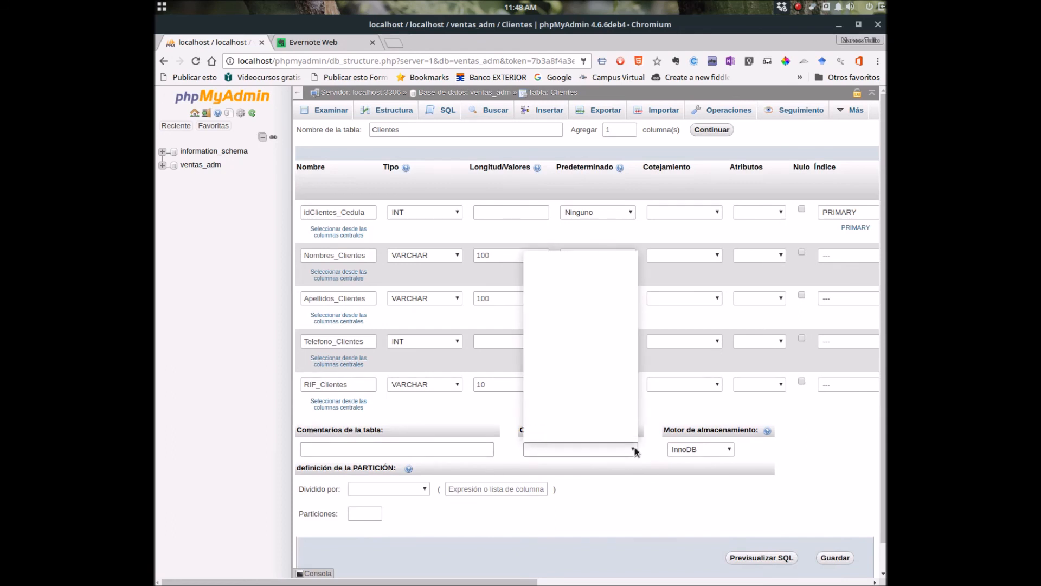
left_click(636, 451)
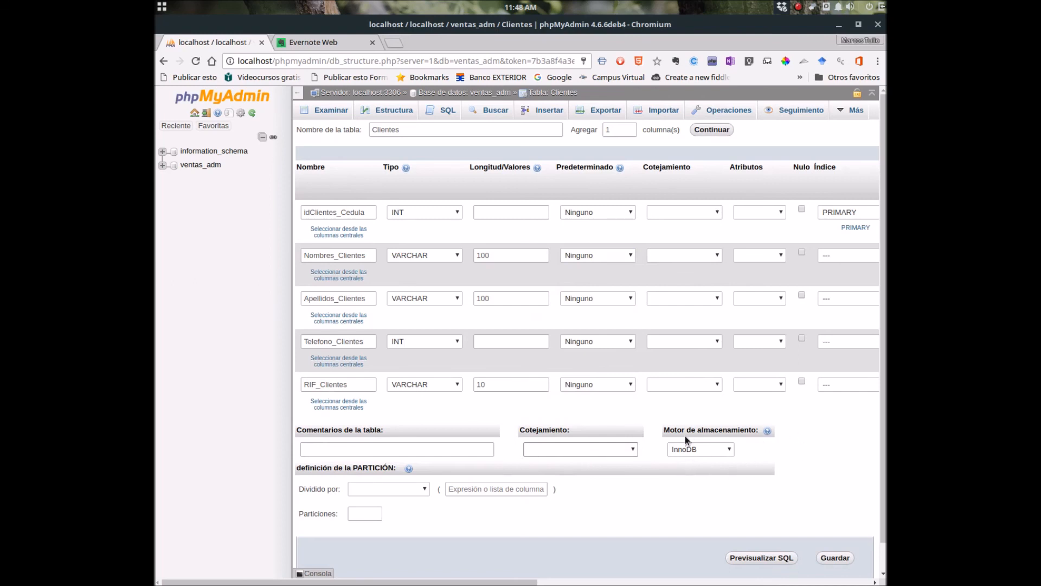
left_click(729, 449)
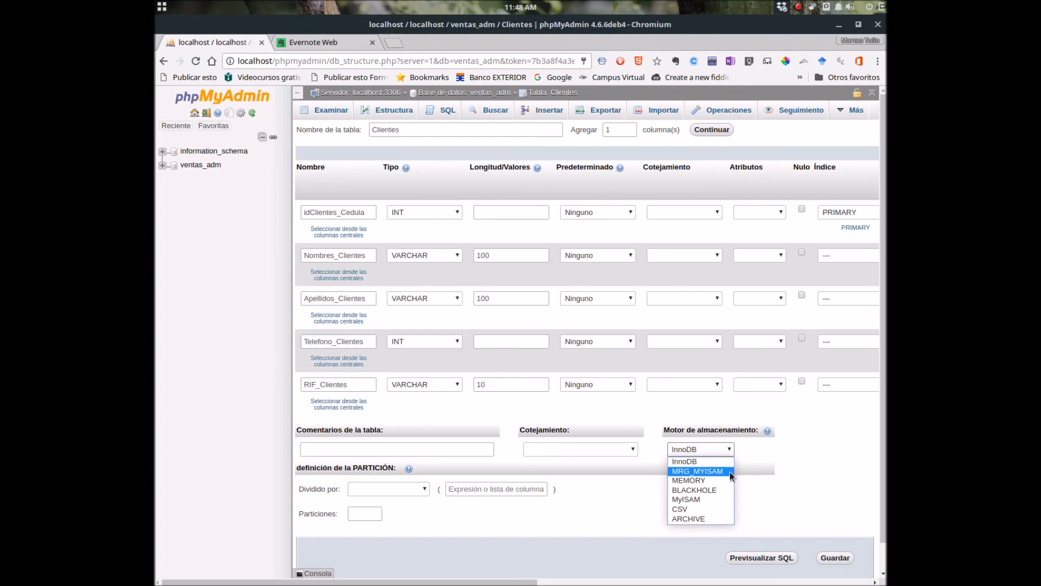
left_click(806, 517)
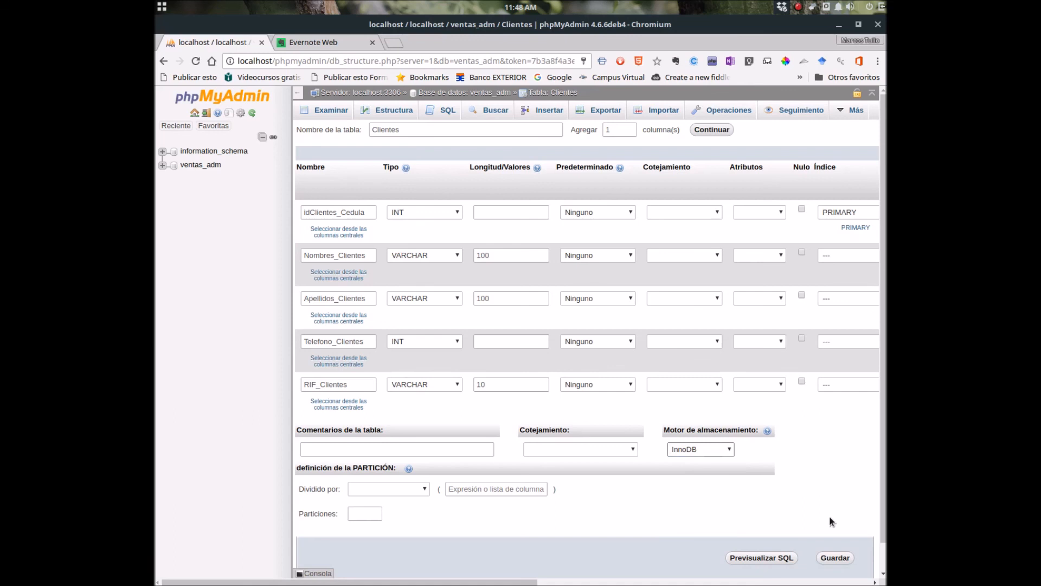
left_click(836, 558)
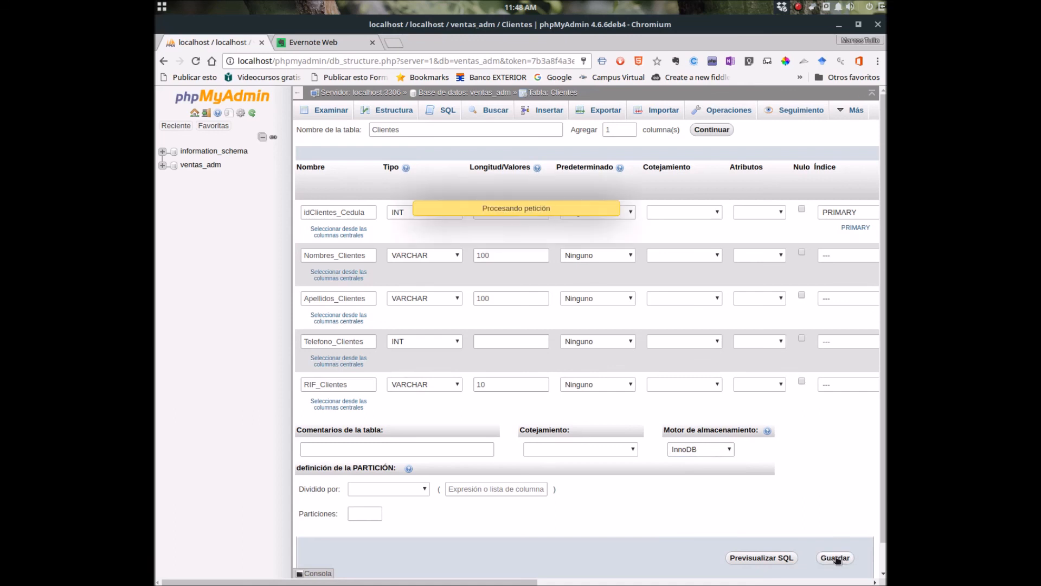